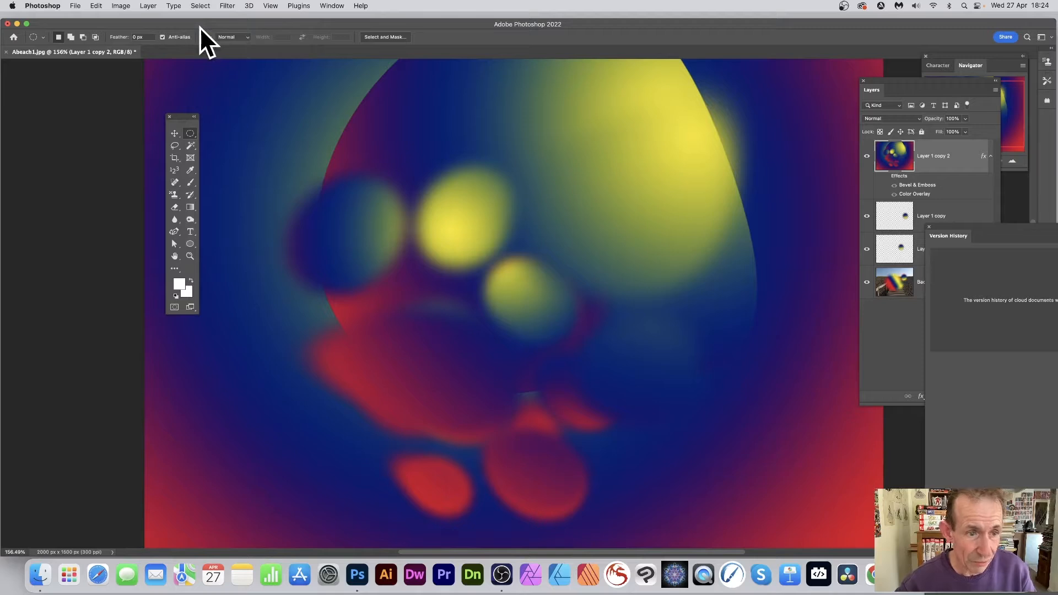
- Draw an elliptical selection over the yellow circles and the upper part of the red shape
{"action": "left_click", "coordinate": [193, 134]}
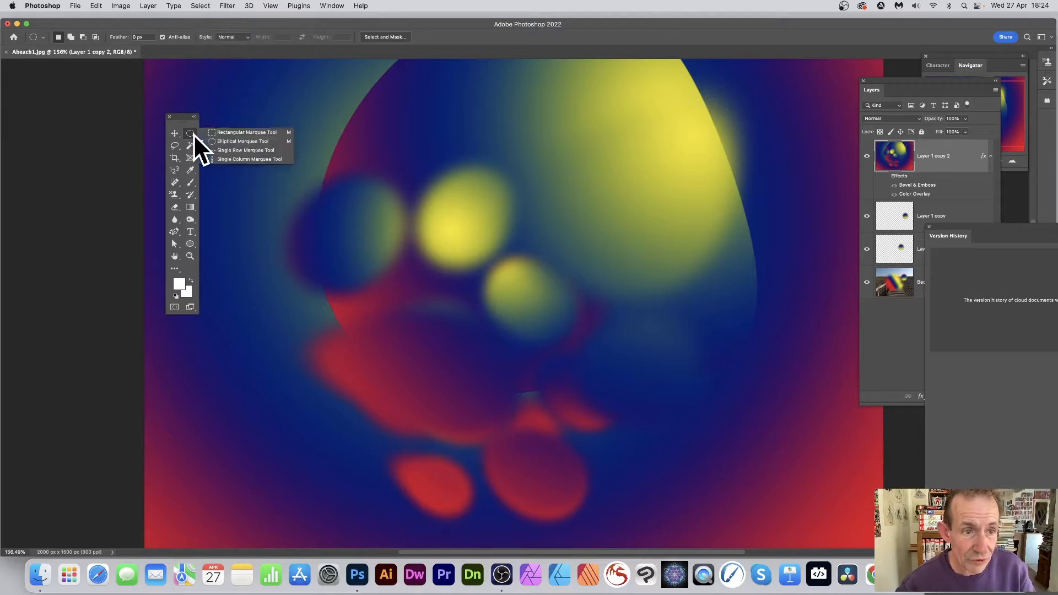
{"action": "left_click", "coordinate": [236, 140]}
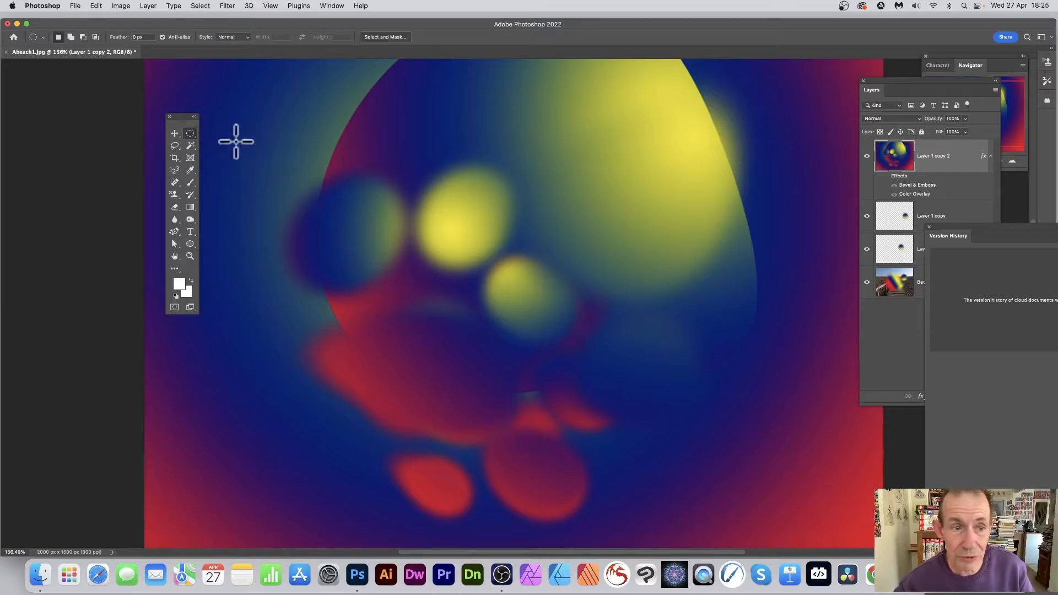
{"action": "left_click", "coordinate": [194, 5]}
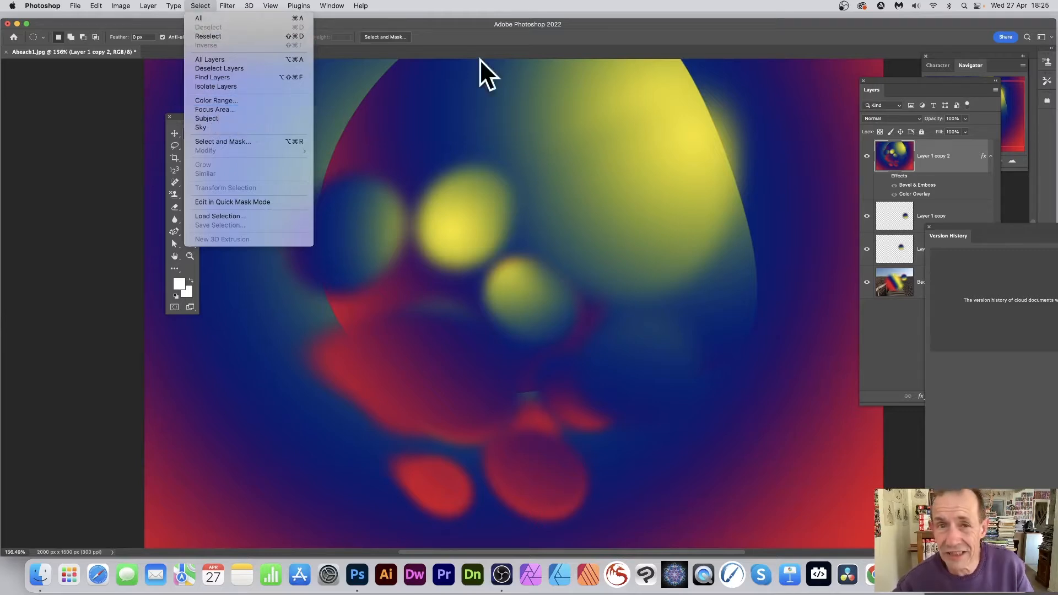
{"action": "left_click", "coordinate": [484, 31]}
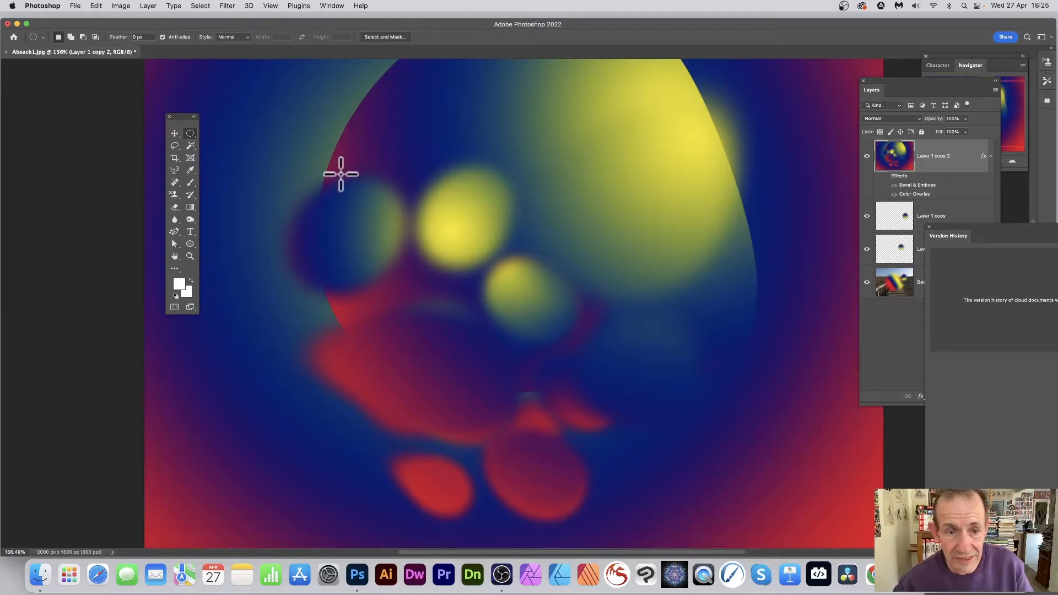
{"action": "left_click_drag", "start_coordinate": [340, 170], "coordinate": [545, 389]}
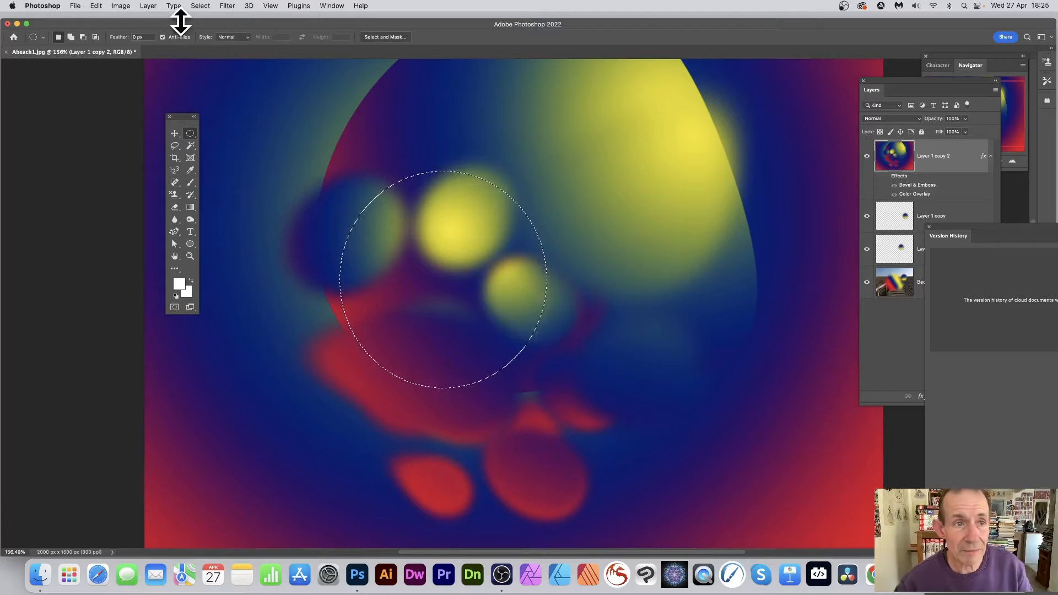
- Transform the elliptical selection outline to about 57% width and 140% height, rotated about 84°
{"action": "left_click", "coordinate": [207, 6]}
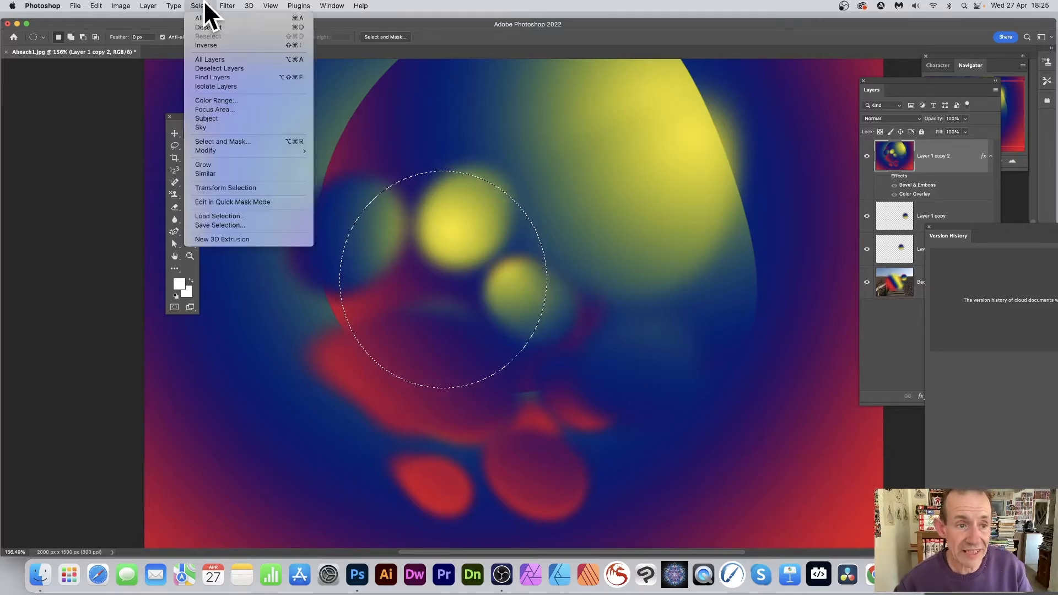
{"action": "left_click", "coordinate": [248, 188]}
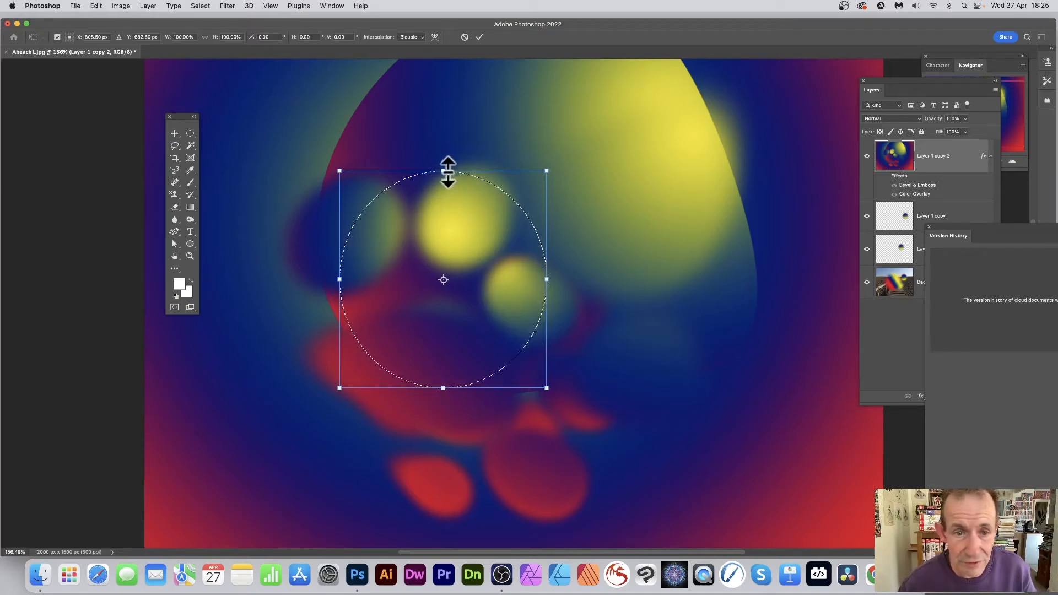
{"action": "left_click_drag", "start_coordinate": [441, 171], "coordinate": [443, 83]}
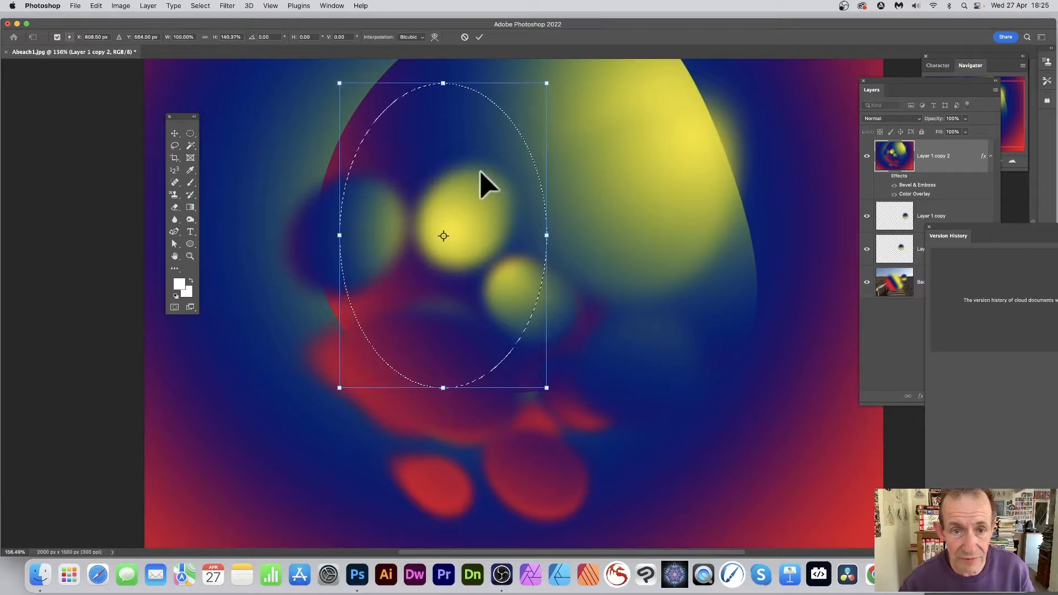
{"action": "left_click_drag", "start_coordinate": [547, 236], "coordinate": [406, 235]}
{"action": "left_click_drag", "start_coordinate": [432, 78], "coordinate": [539, 276]}
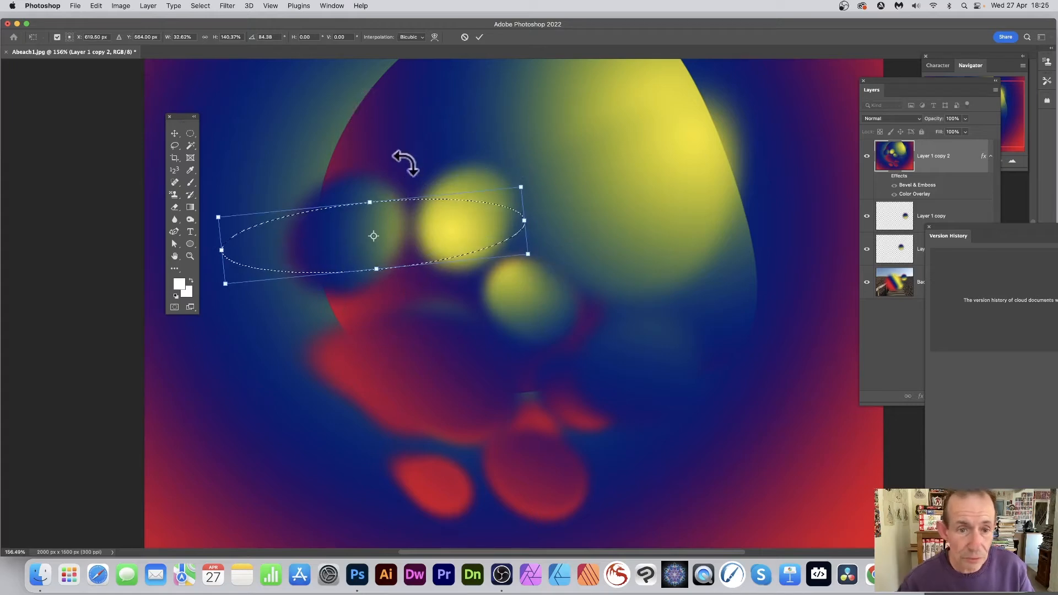
{"action": "left_click_drag", "start_coordinate": [370, 197], "coordinate": [397, 148]}
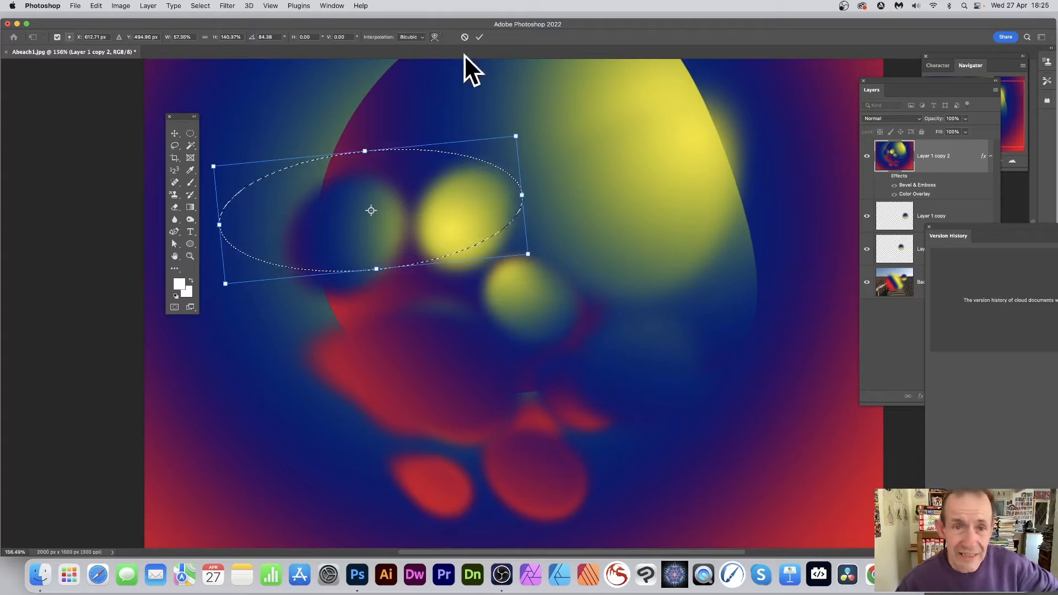
- Warp the selection outline into an irregular curved shape by pulling its lower and upper edges, and apply the transformation
{"action": "left_click", "coordinate": [434, 37]}
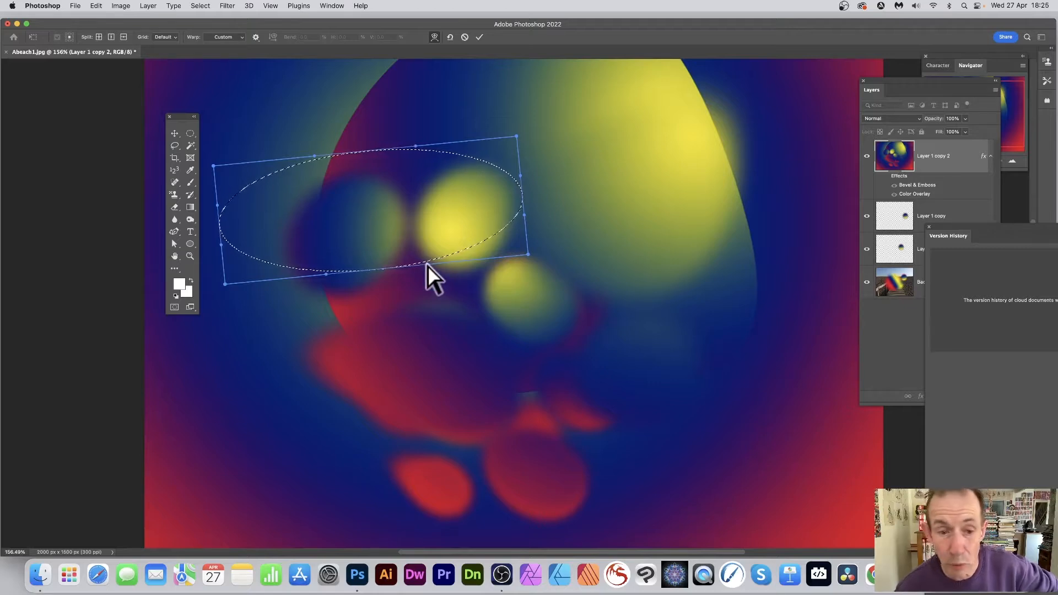
{"action": "left_click_drag", "start_coordinate": [427, 263], "coordinate": [593, 481]}
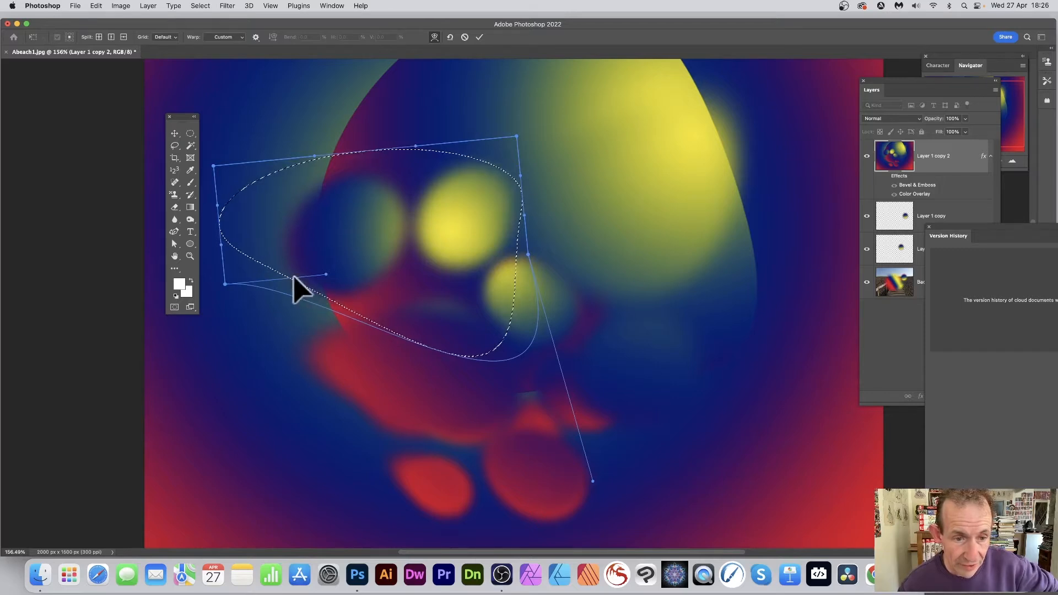
{"action": "left_click_drag", "start_coordinate": [327, 274], "coordinate": [375, 52]}
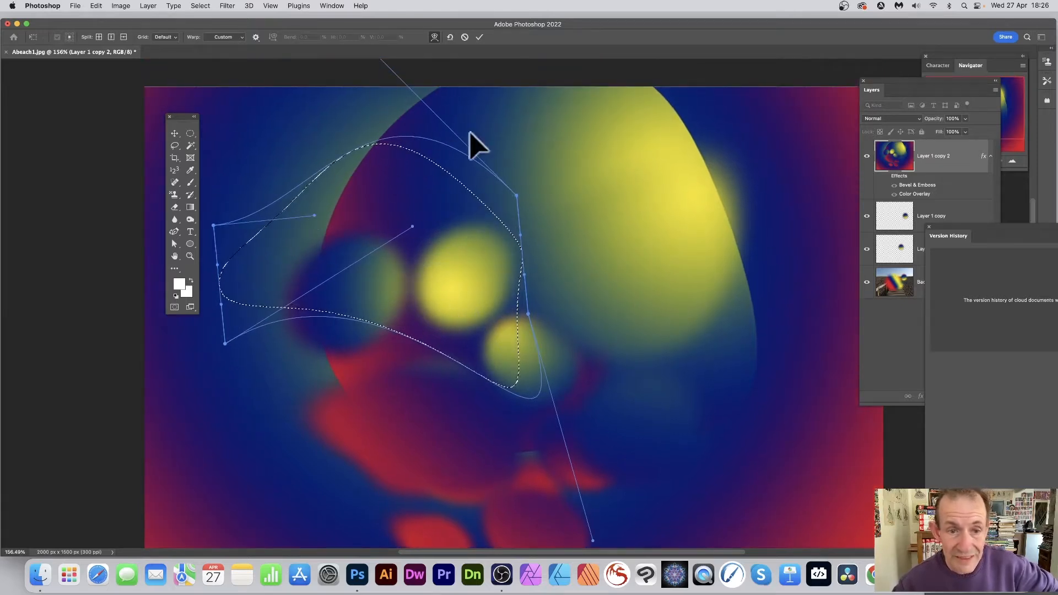
{"action": "left_click", "coordinate": [478, 37]}
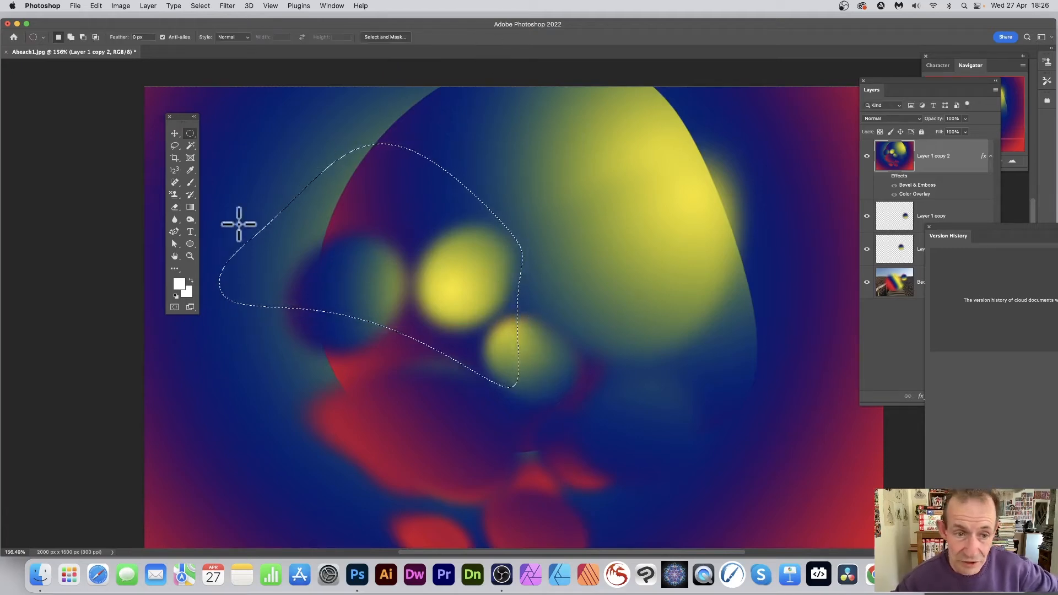
- Fill the warped selection and its inverted surroundings with separate red-blue-yellow radial gradients, and deselect
{"action": "left_click", "coordinate": [190, 207]}
{"action": "left_click_drag", "start_coordinate": [327, 321], "coordinate": [325, 323]}
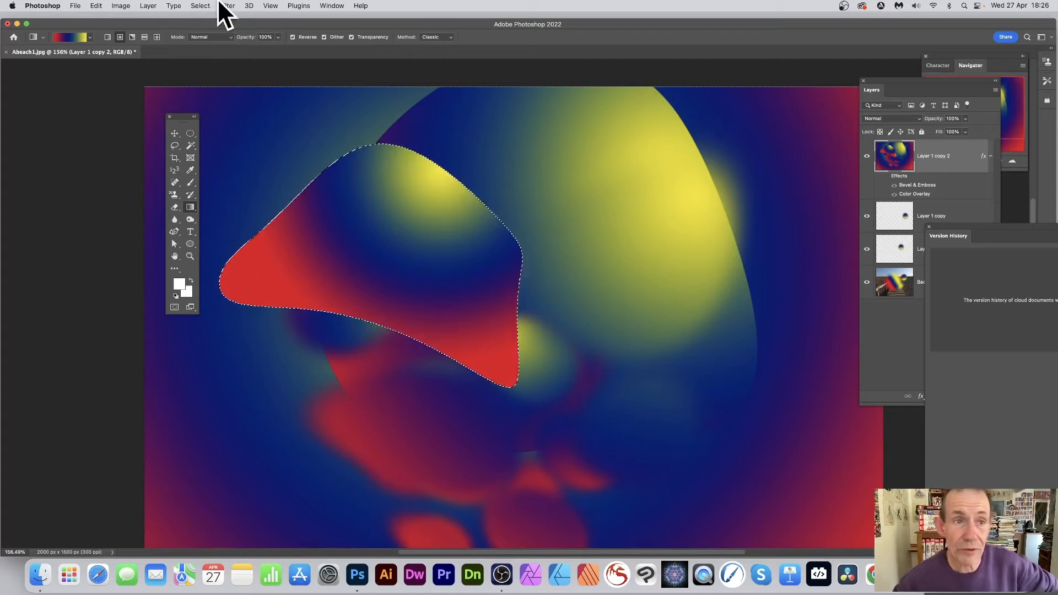
{"action": "left_click", "coordinate": [202, 7]}
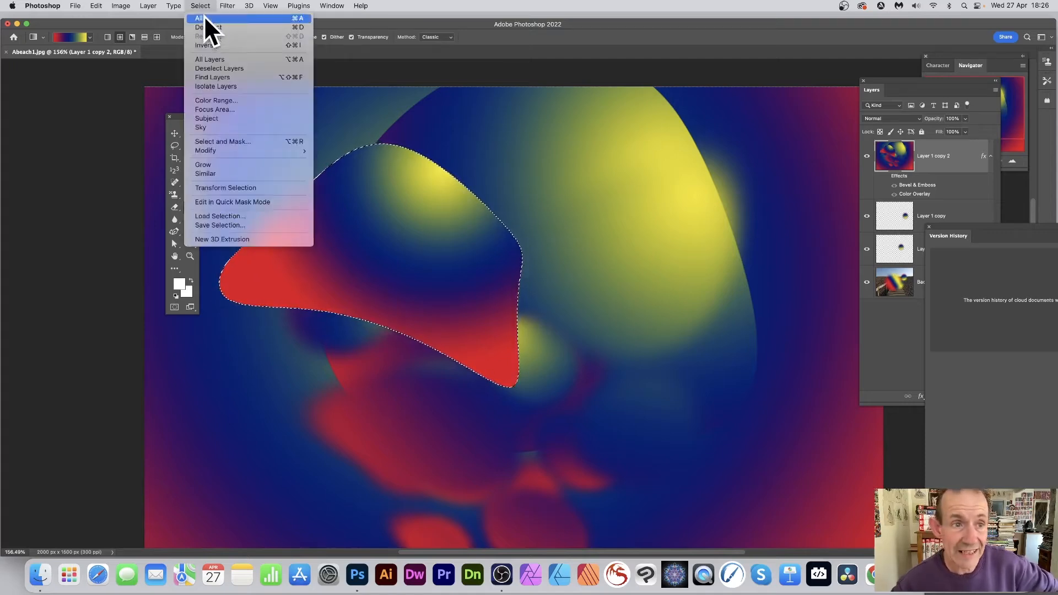
{"action": "left_click", "coordinate": [203, 45]}
{"action": "left_click_drag", "start_coordinate": [583, 159], "coordinate": [285, 434]}
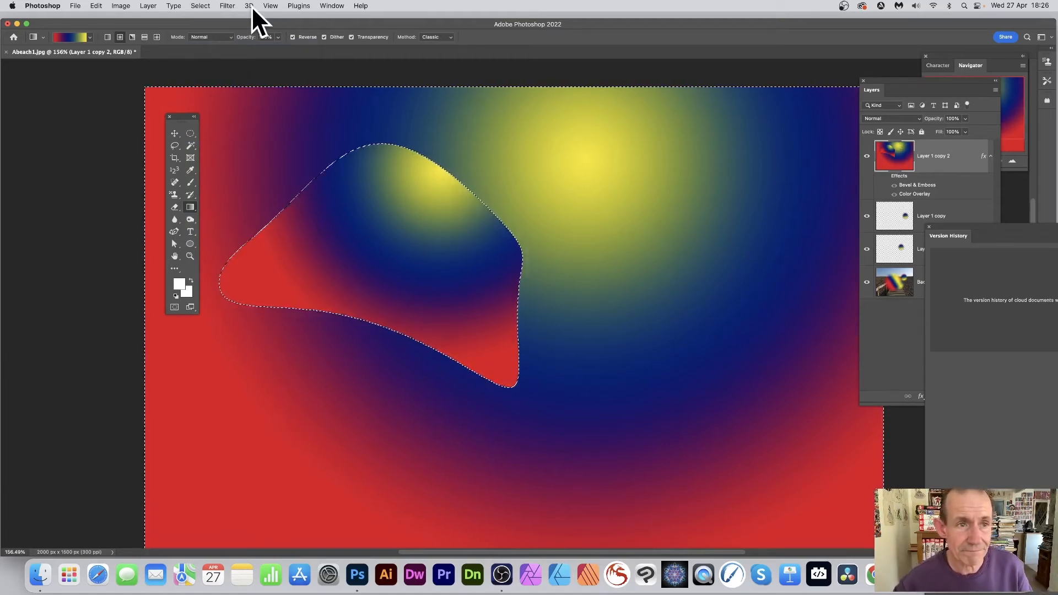
{"action": "left_click", "coordinate": [200, 6]}
{"action": "left_click", "coordinate": [207, 28]}
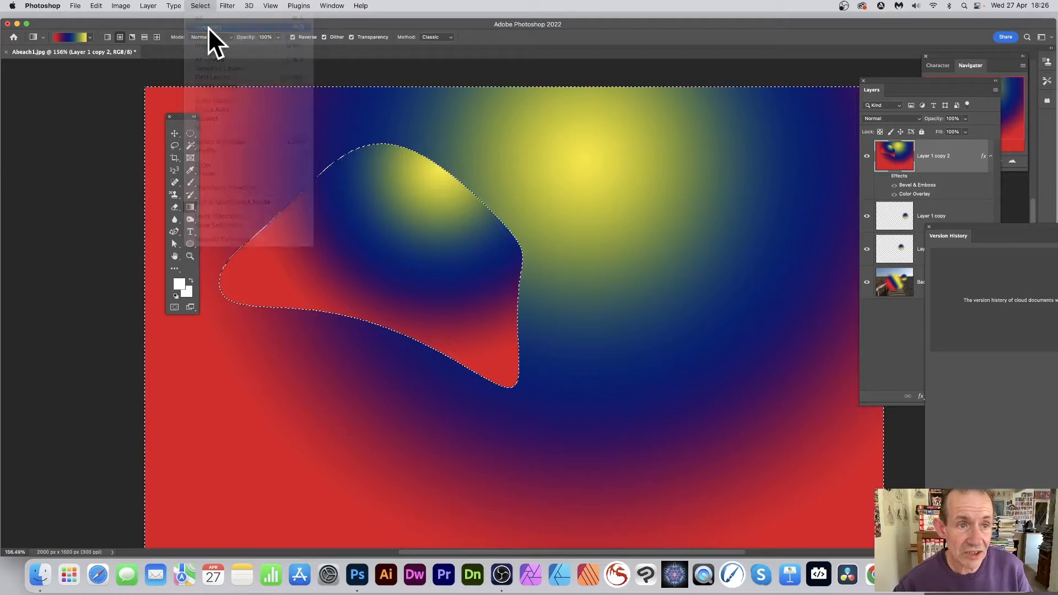
- Draw a wide rectangular selection across the upper part of the curved gradient shape
{"action": "left_click", "coordinate": [189, 133]}
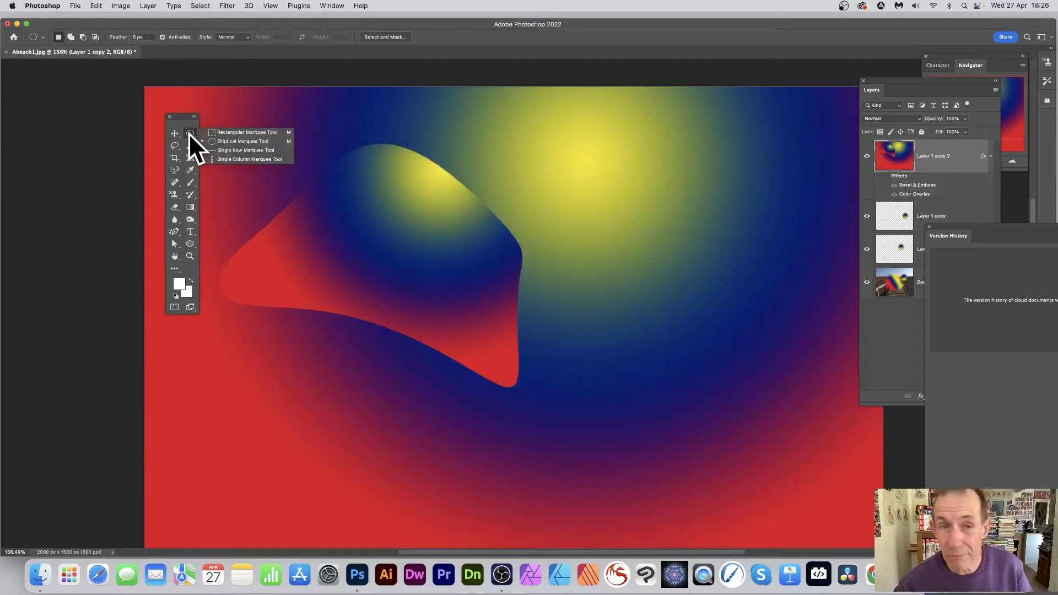
{"action": "left_click", "coordinate": [229, 133]}
{"action": "left_click_drag", "start_coordinate": [345, 178], "coordinate": [583, 234]}
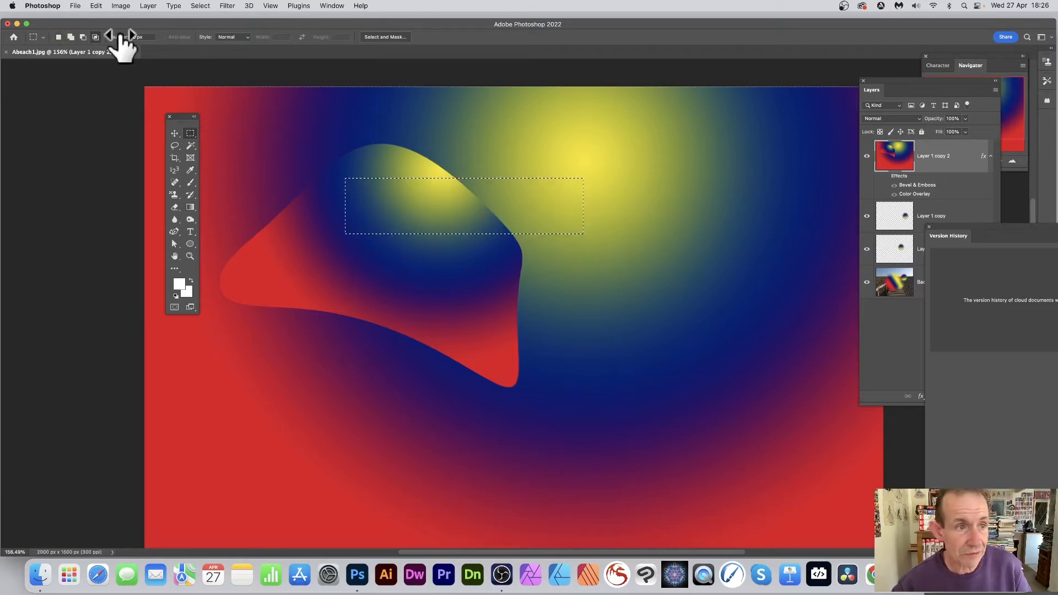
- Add four more horizontal bars and two tall vertical bars to the selection to form a grid shape
{"action": "left_click", "coordinate": [71, 37]}
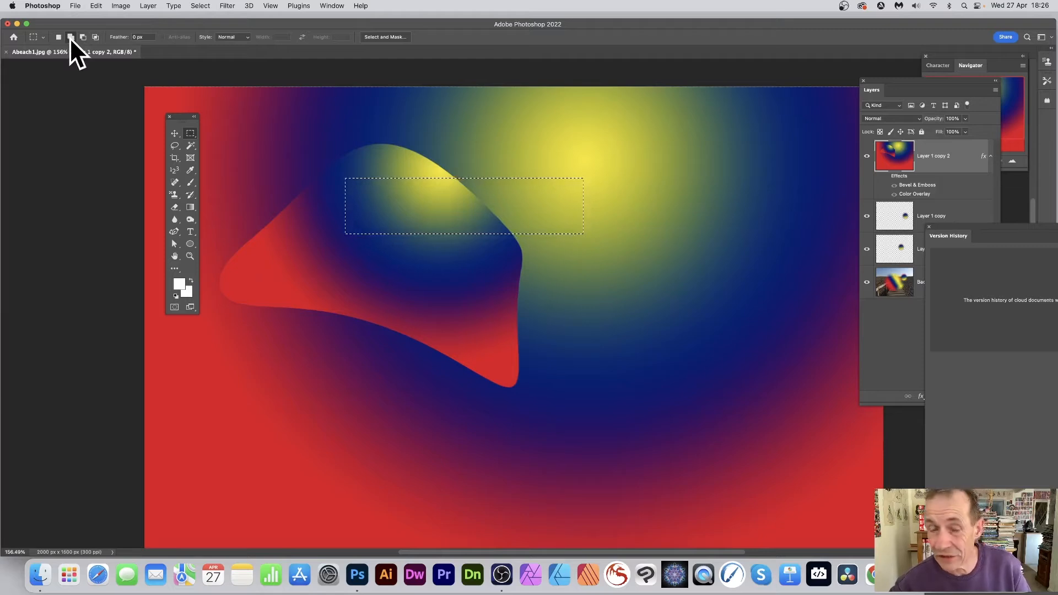
{"action": "left_click_drag", "start_coordinate": [422, 257], "coordinate": [709, 303]}
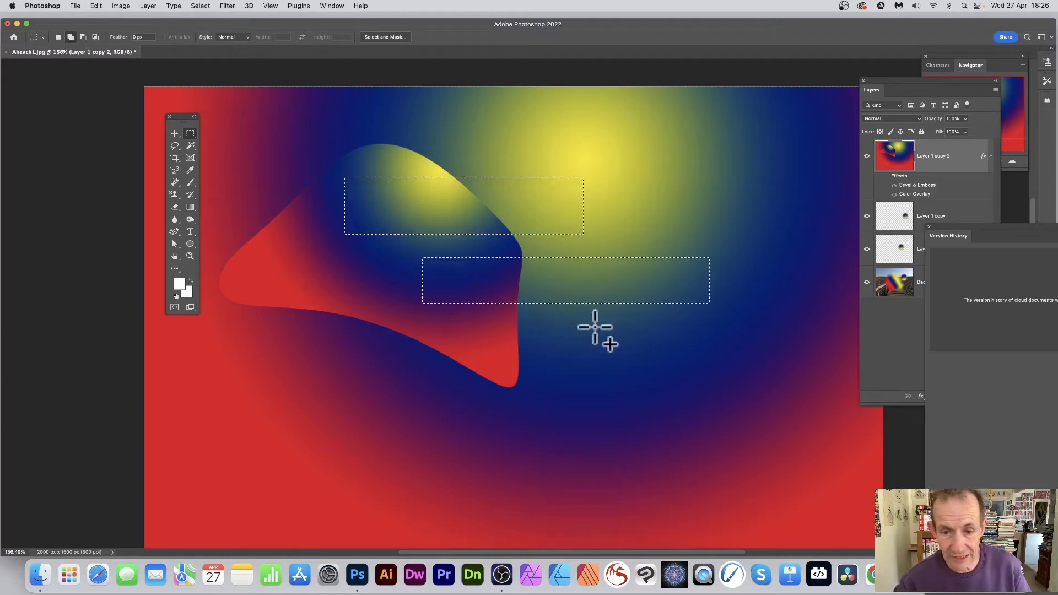
{"action": "left_click_drag", "start_coordinate": [345, 314], "coordinate": [624, 358]}
{"action": "left_click_drag", "start_coordinate": [387, 390], "coordinate": [641, 409]}
{"action": "left_click_drag", "start_coordinate": [439, 442], "coordinate": [721, 466]}
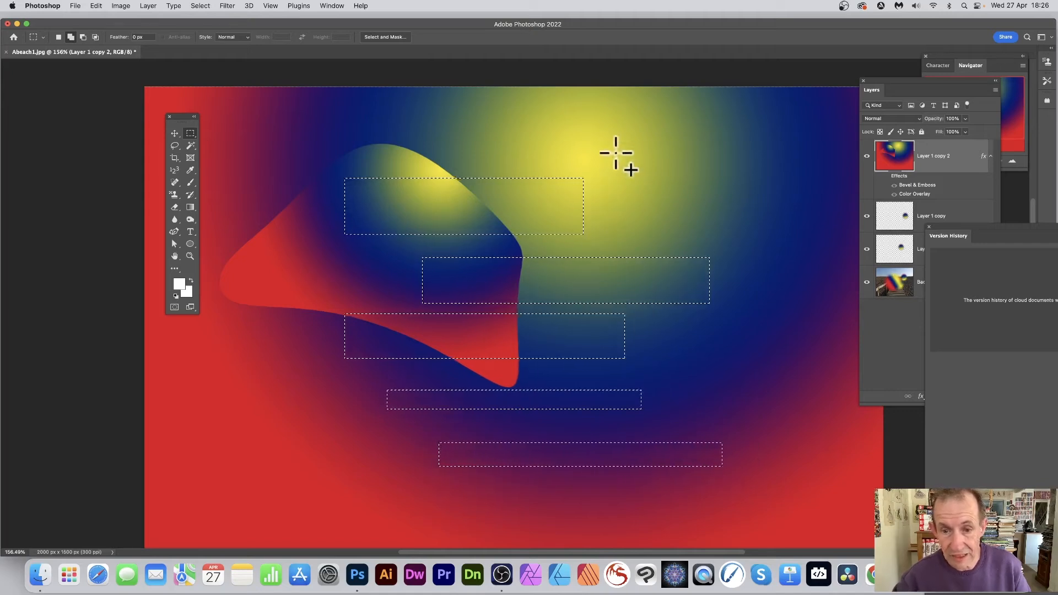
{"action": "left_click_drag", "start_coordinate": [615, 157], "coordinate": [654, 491]}
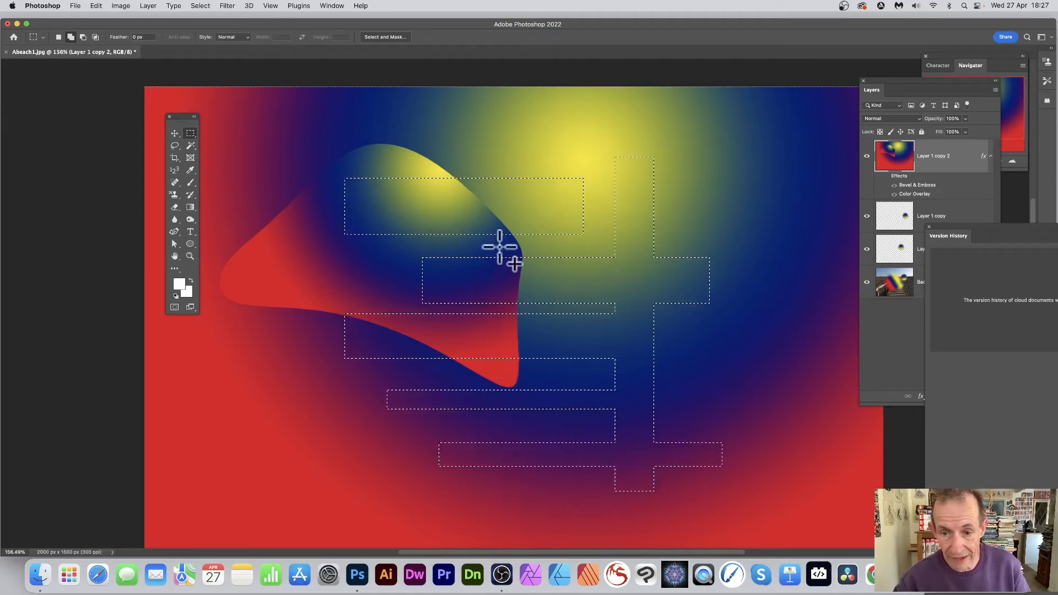
{"action": "left_click_drag", "start_coordinate": [472, 159], "coordinate": [508, 510]}
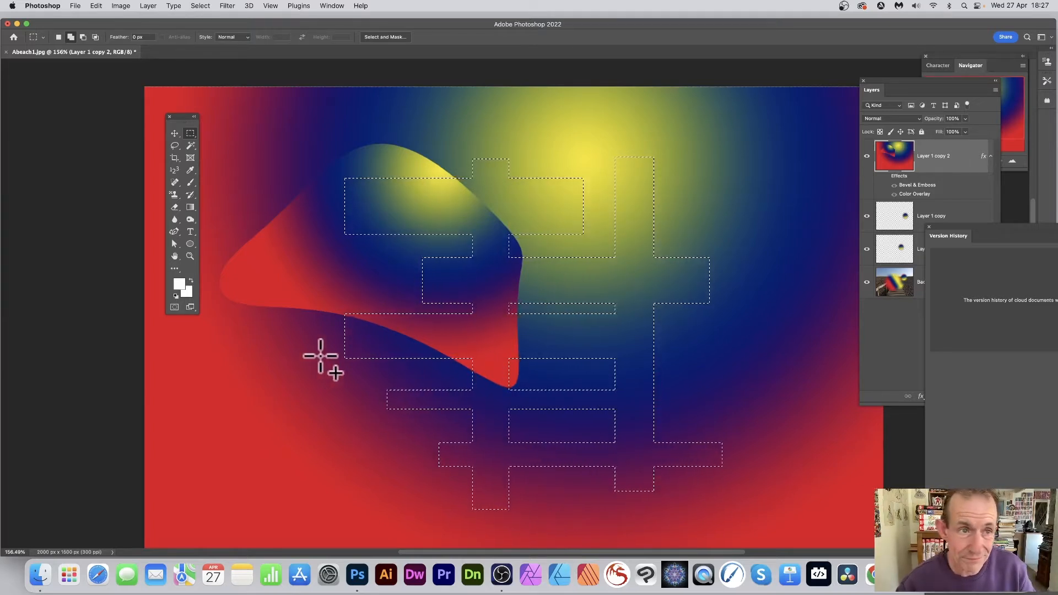
- Transform the grid selection by rotating it about 85° and scaling it to about 71% width and 69% height
{"action": "left_click", "coordinate": [198, 6]}
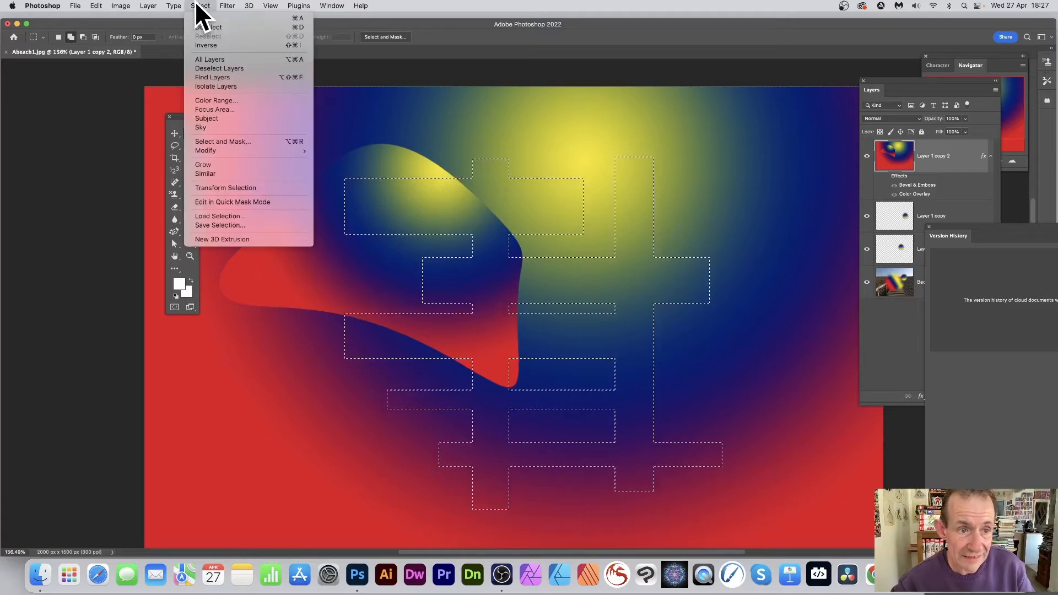
{"action": "left_click", "coordinate": [239, 187]}
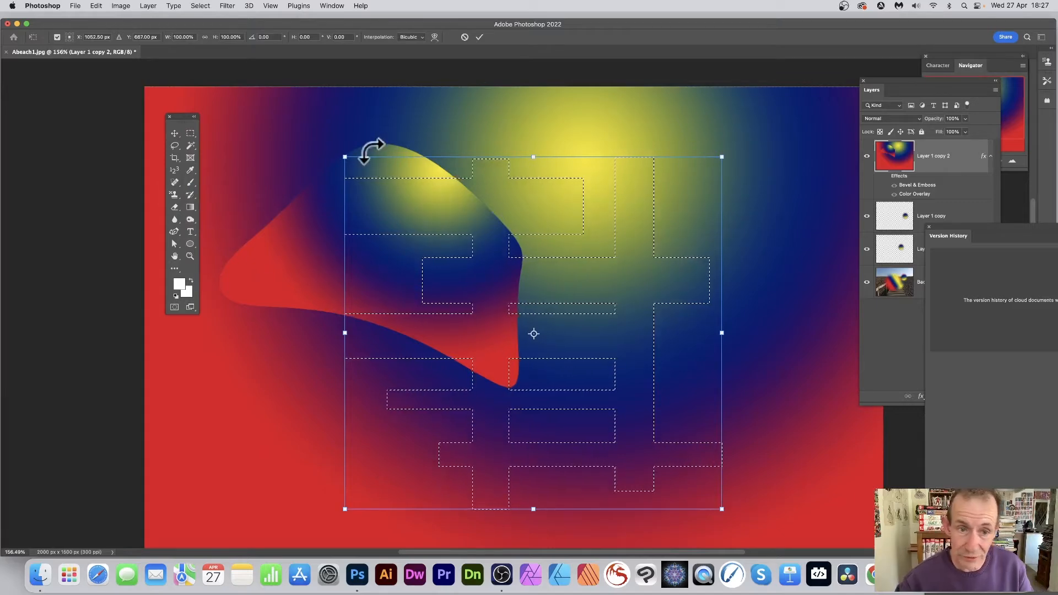
{"action": "left_click_drag", "start_coordinate": [348, 144], "coordinate": [541, 114]}
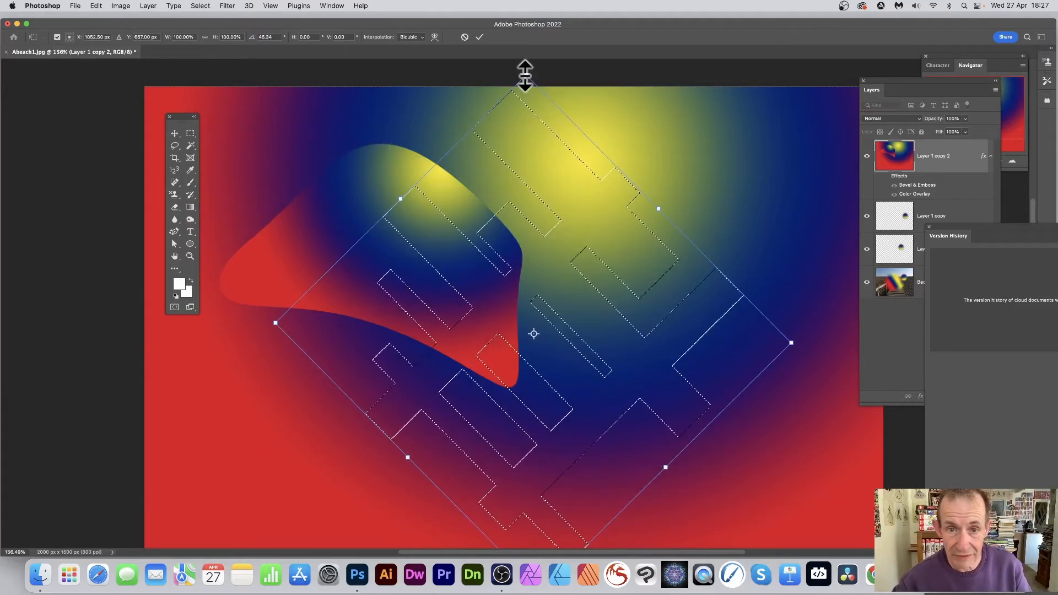
{"action": "left_click_drag", "start_coordinate": [524, 76], "coordinate": [634, 281]}
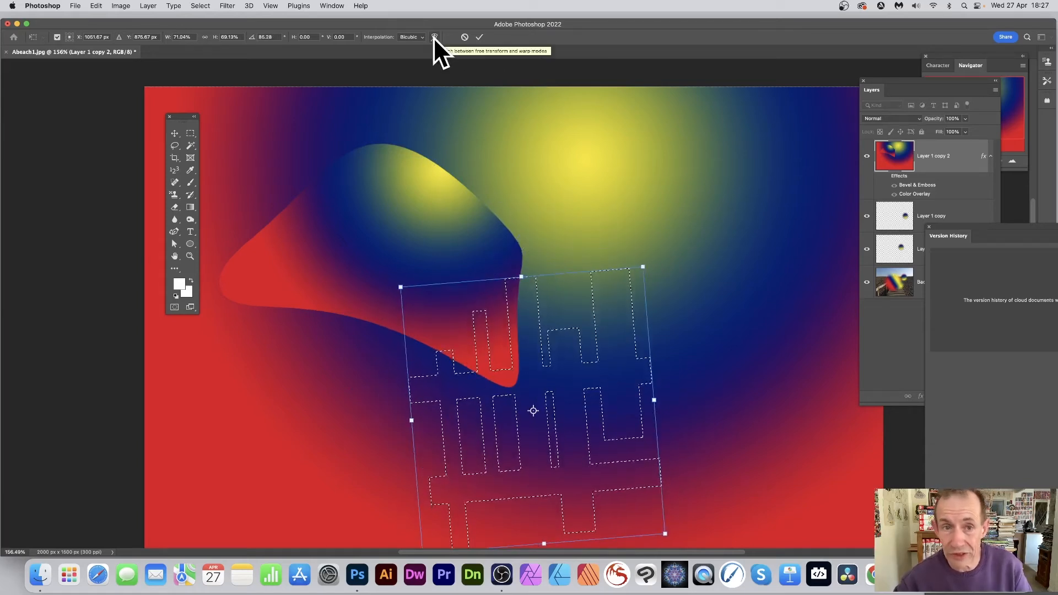
{"action": "left_click", "coordinate": [479, 37]}
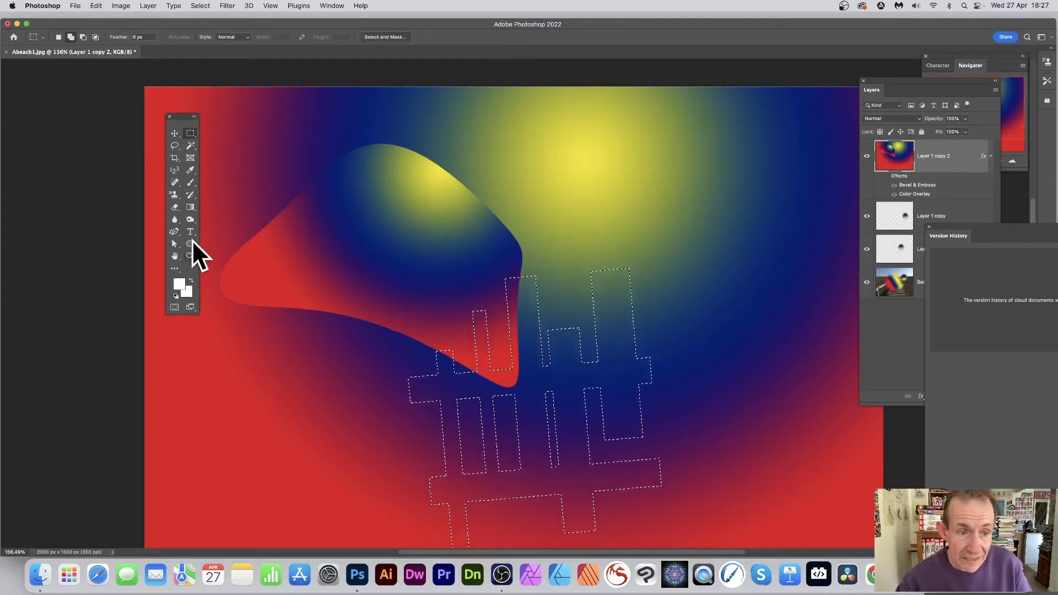
- Apply one radial gradient inside the grid selection and another to the inverted area around it, and deselect
{"action": "left_click", "coordinate": [190, 207]}
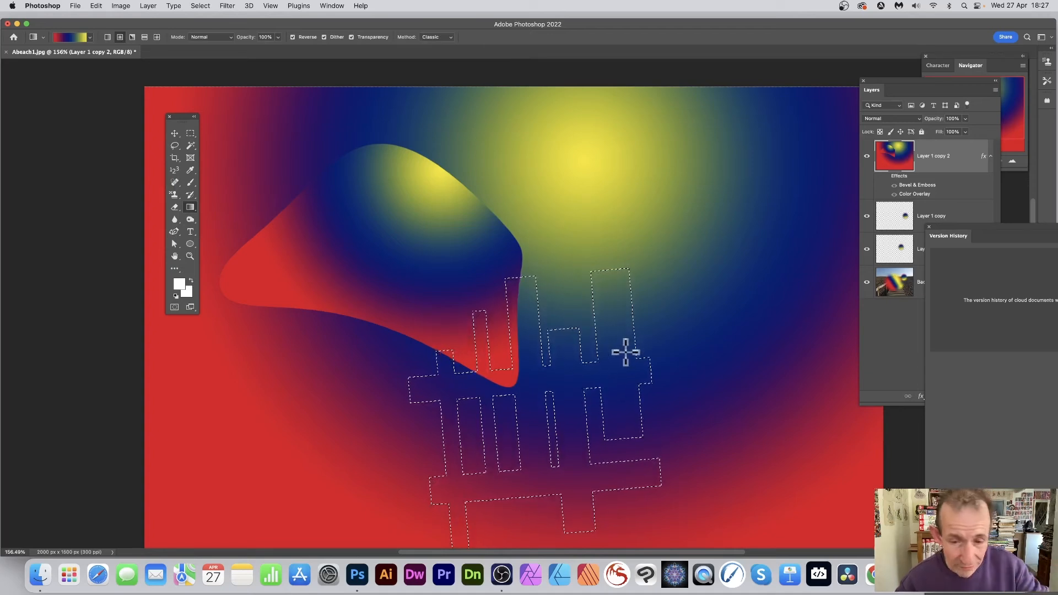
{"action": "left_click_drag", "start_coordinate": [530, 402], "coordinate": [362, 498]}
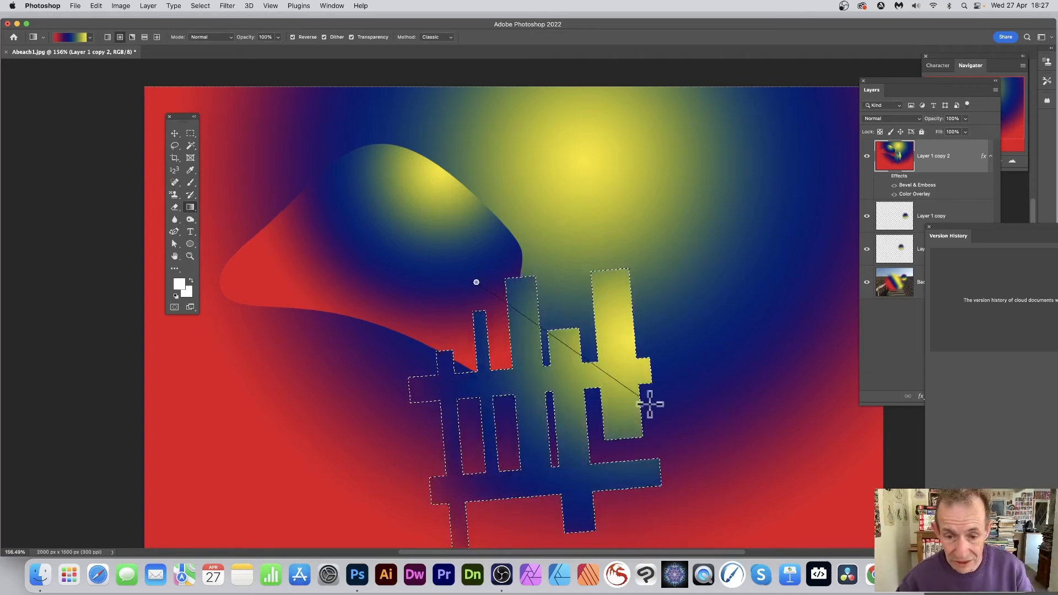
{"action": "left_click", "coordinate": [200, 6]}
{"action": "left_click", "coordinate": [202, 18]}
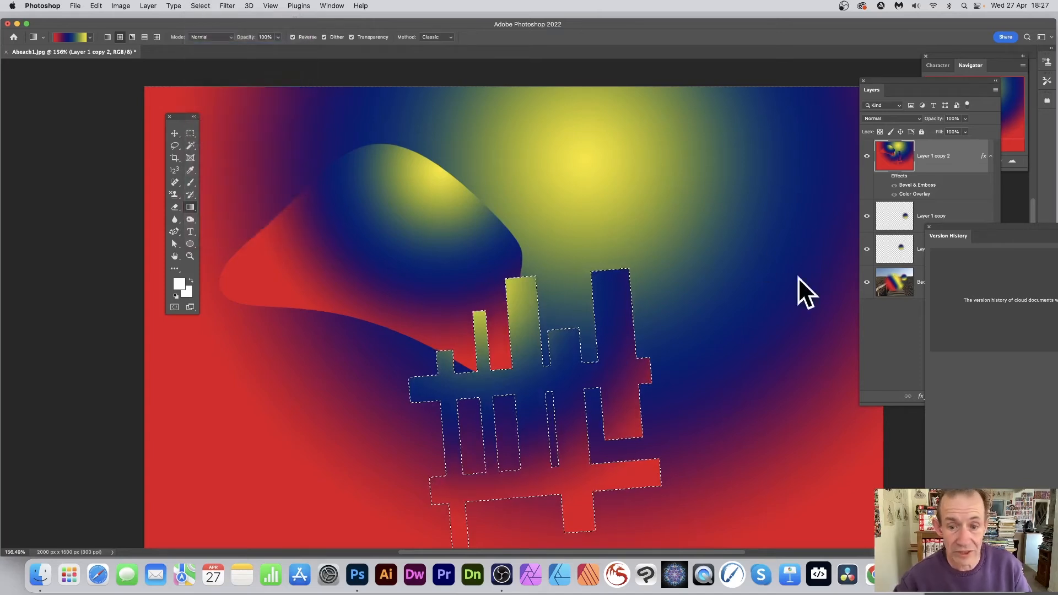
{"action": "left_click_drag", "start_coordinate": [730, 362], "coordinate": [578, 160]}
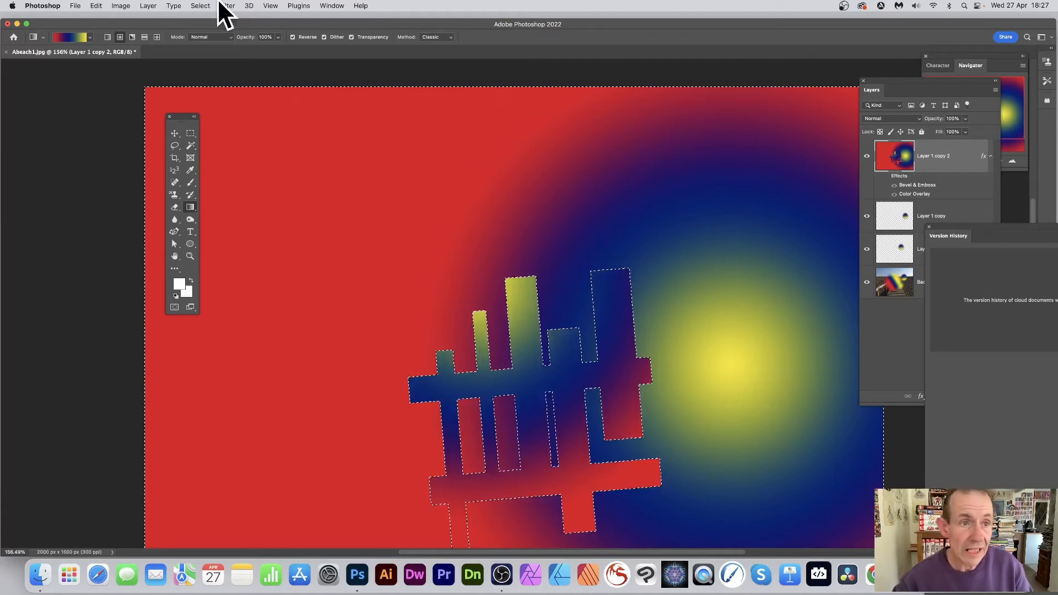
{"action": "left_click", "coordinate": [200, 6]}
{"action": "left_click", "coordinate": [204, 27]}
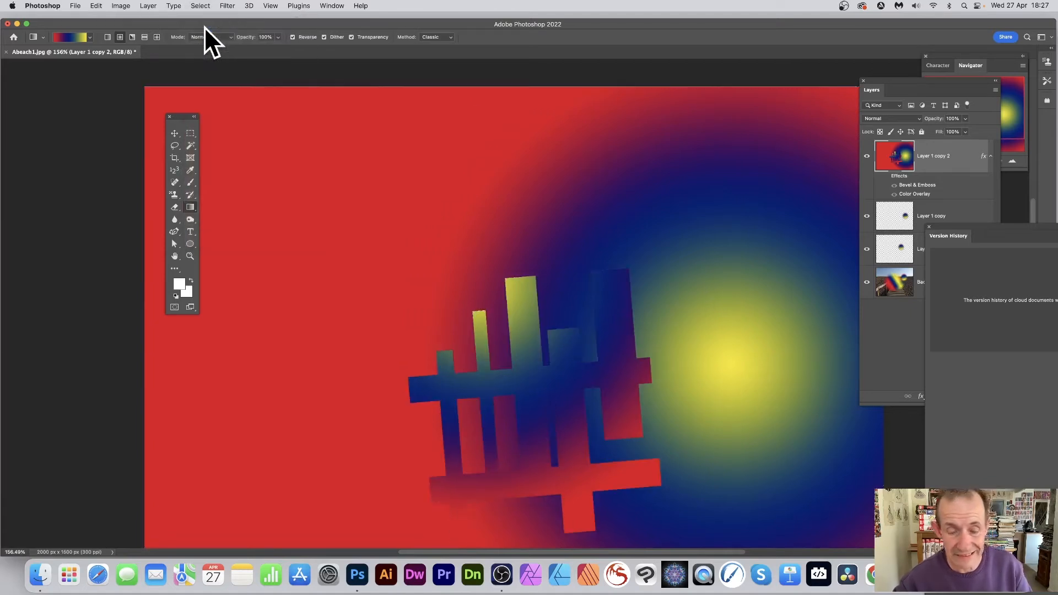
- Draw seven separate elliptical selections of varying sizes across the area above the gradient-filled grid shape
{"action": "left_click", "coordinate": [190, 134]}
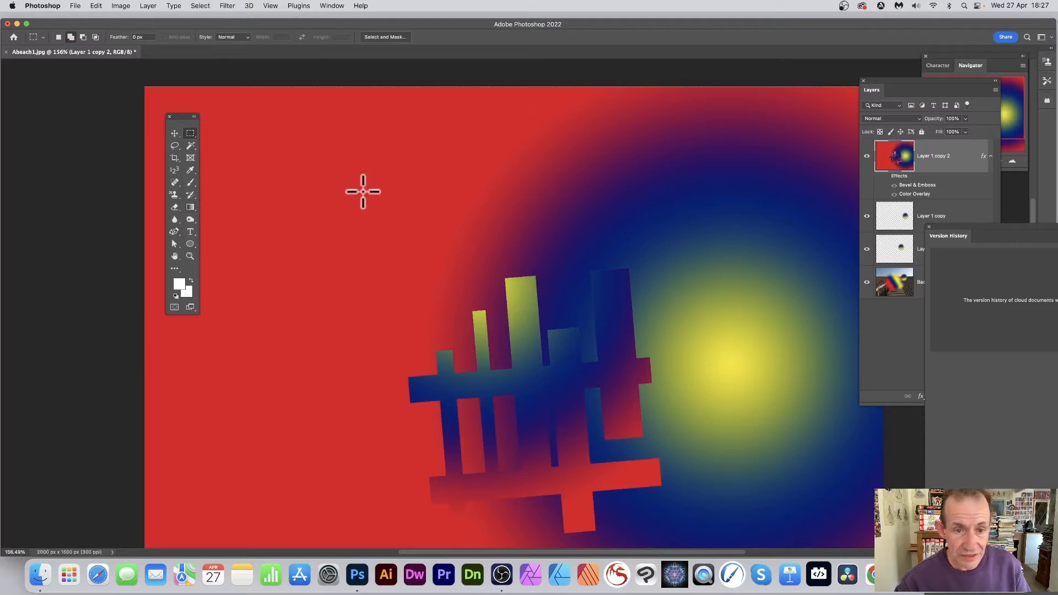
{"action": "left_click", "coordinate": [190, 134]}
{"action": "left_click", "coordinate": [223, 141]}
{"action": "left_click_drag", "start_coordinate": [369, 175], "coordinate": [447, 247]}
{"action": "left_click_drag", "start_coordinate": [476, 164], "coordinate": [534, 236]}
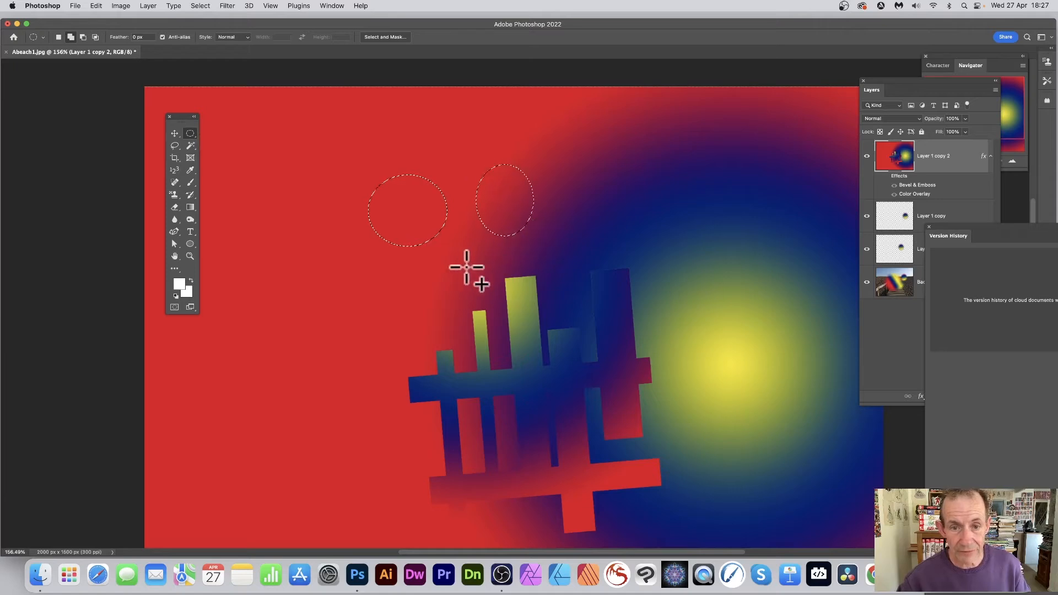
{"action": "left_click_drag", "start_coordinate": [447, 246], "coordinate": [498, 295]}
{"action": "left_click_drag", "start_coordinate": [550, 230], "coordinate": [606, 302]}
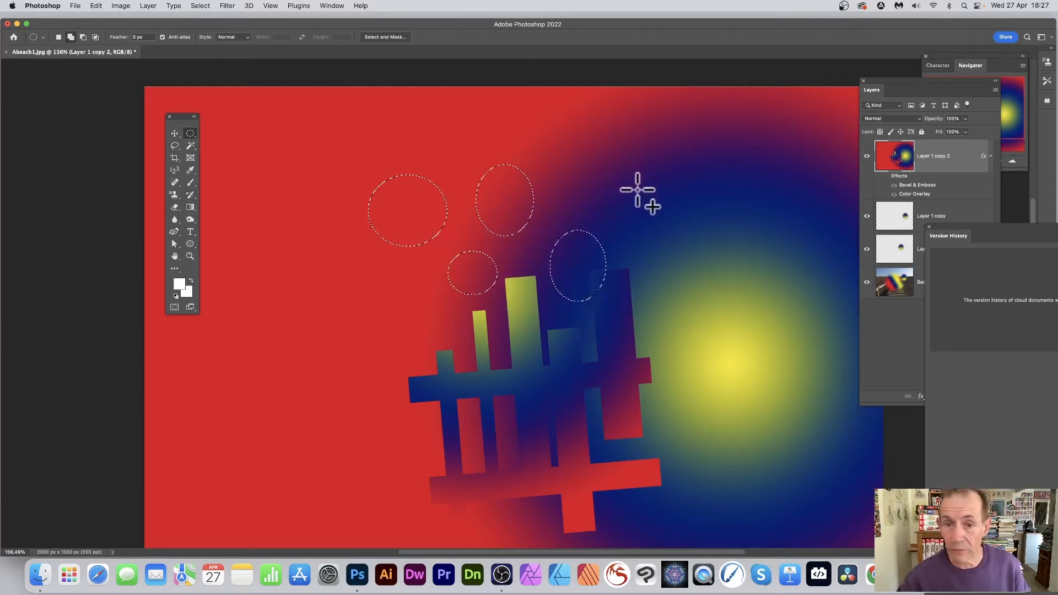
{"action": "left_click_drag", "start_coordinate": [616, 185], "coordinate": [652, 209]}
{"action": "left_click_drag", "start_coordinate": [648, 247], "coordinate": [689, 288]}
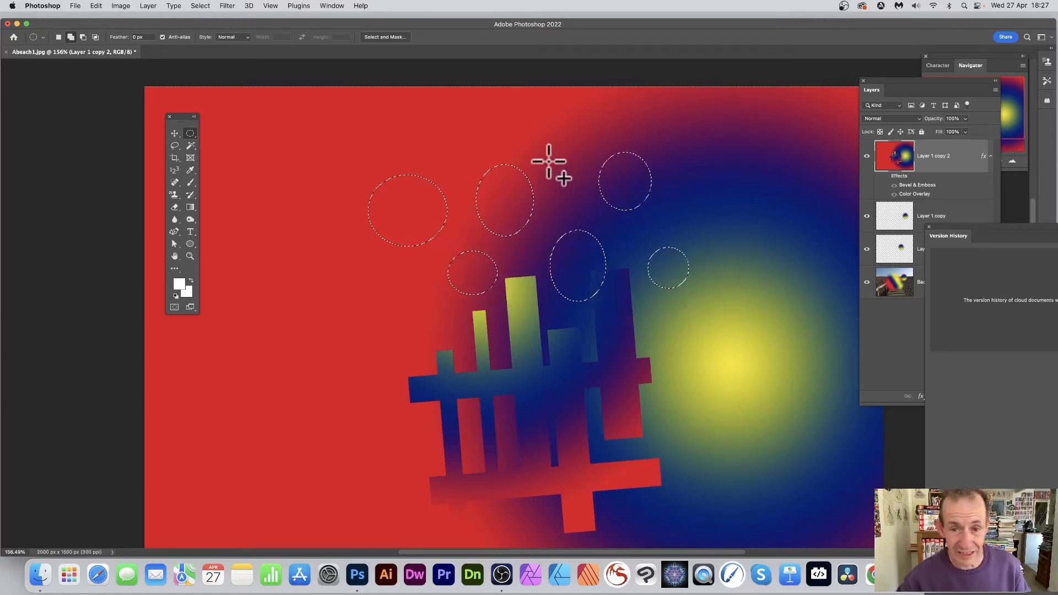
{"action": "left_click_drag", "start_coordinate": [567, 188], "coordinate": [548, 160]}
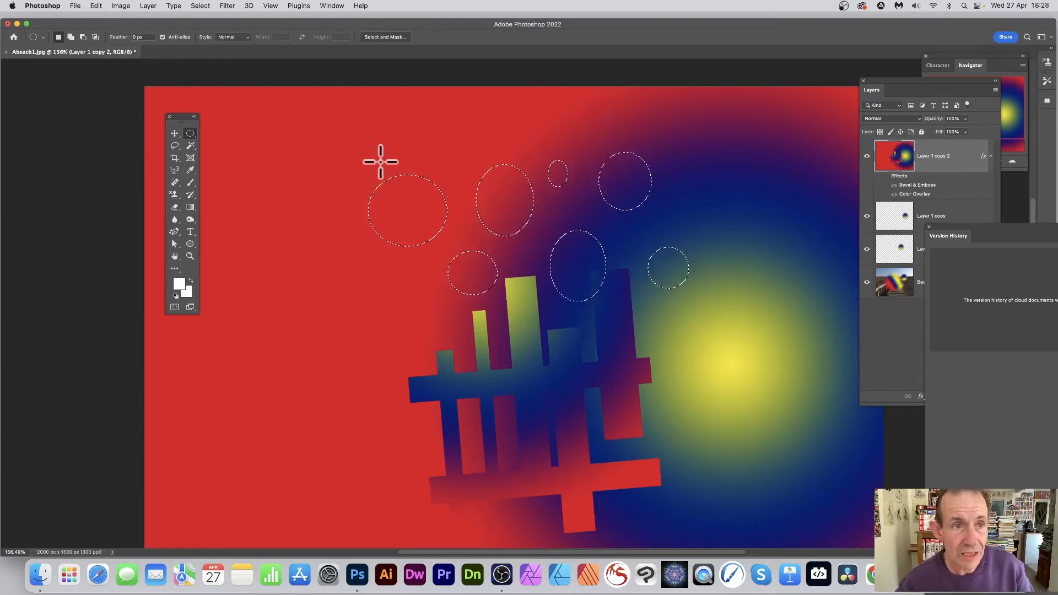
- Transform the ellipse selection around a reference point in the yellow glow, scaling to about 85% width and 81% height and rotating to about -16°
{"action": "left_click", "coordinate": [200, 6]}
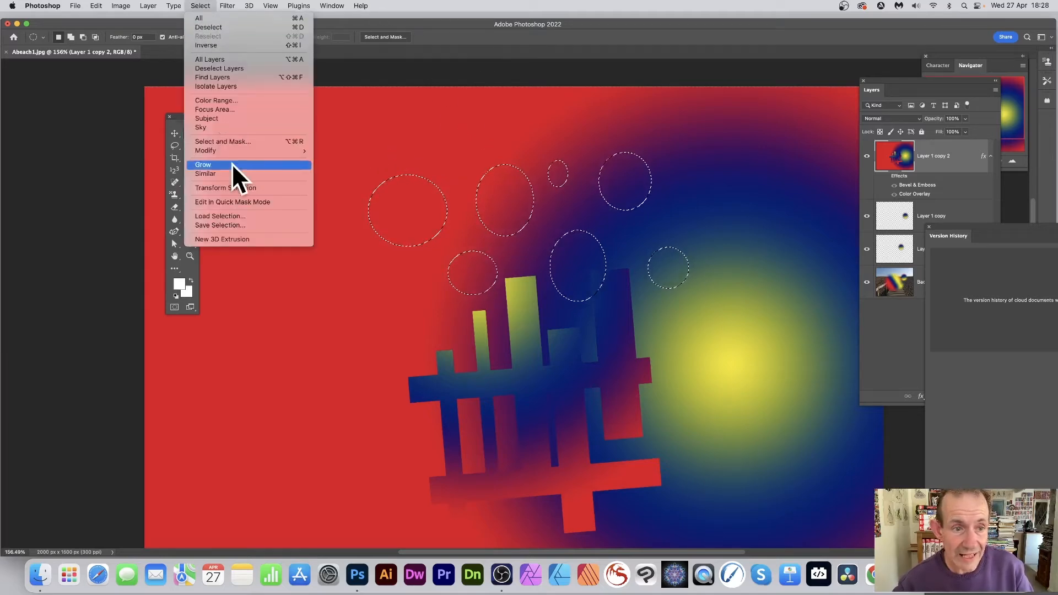
{"action": "left_click", "coordinate": [258, 189]}
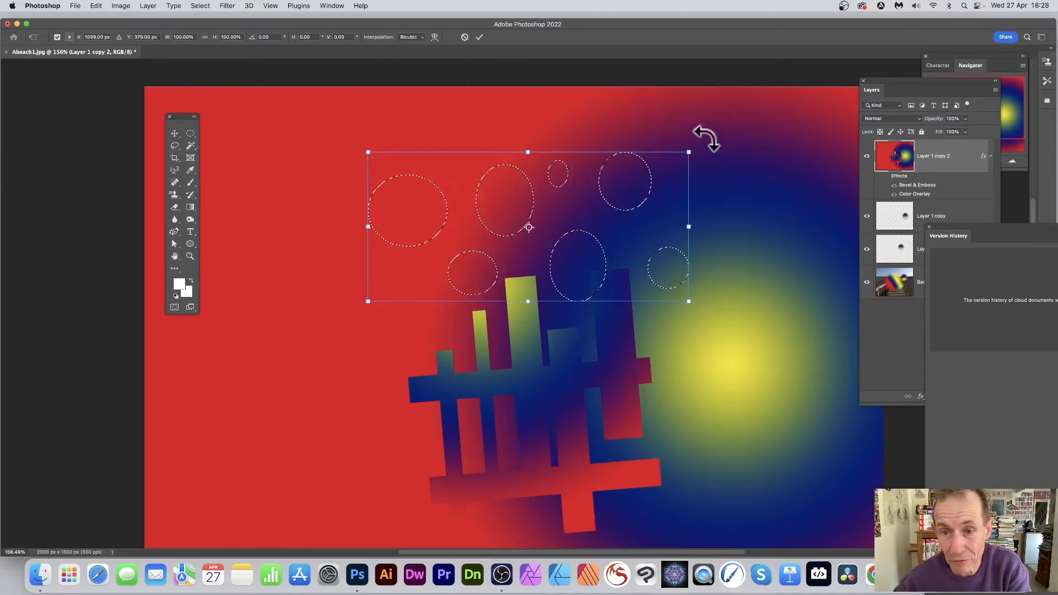
{"action": "left_click_drag", "start_coordinate": [703, 138], "coordinate": [661, 162]}
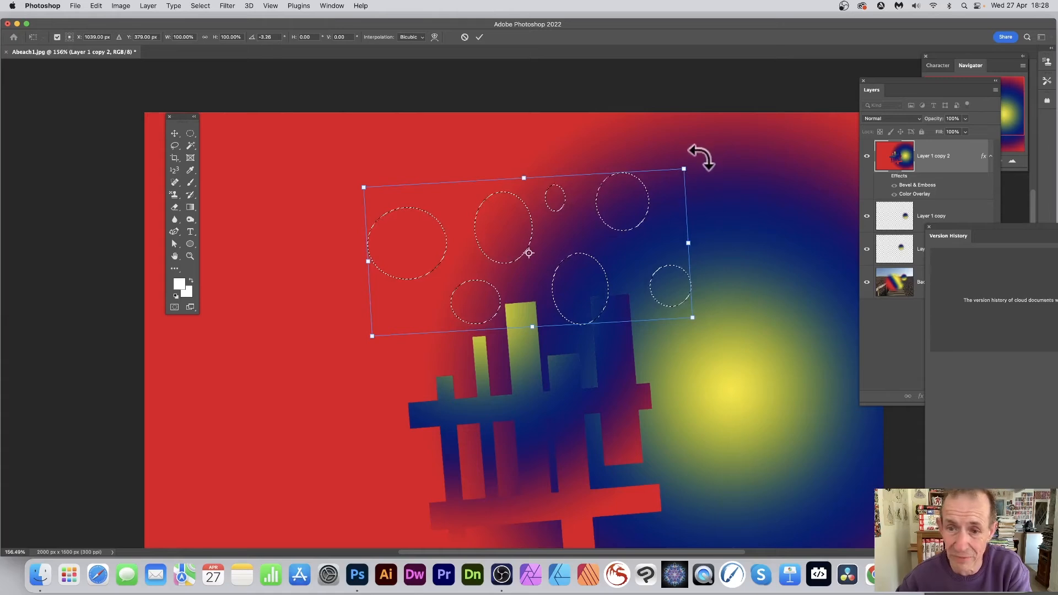
{"action": "left_click_drag", "start_coordinate": [699, 156], "coordinate": [732, 250]}
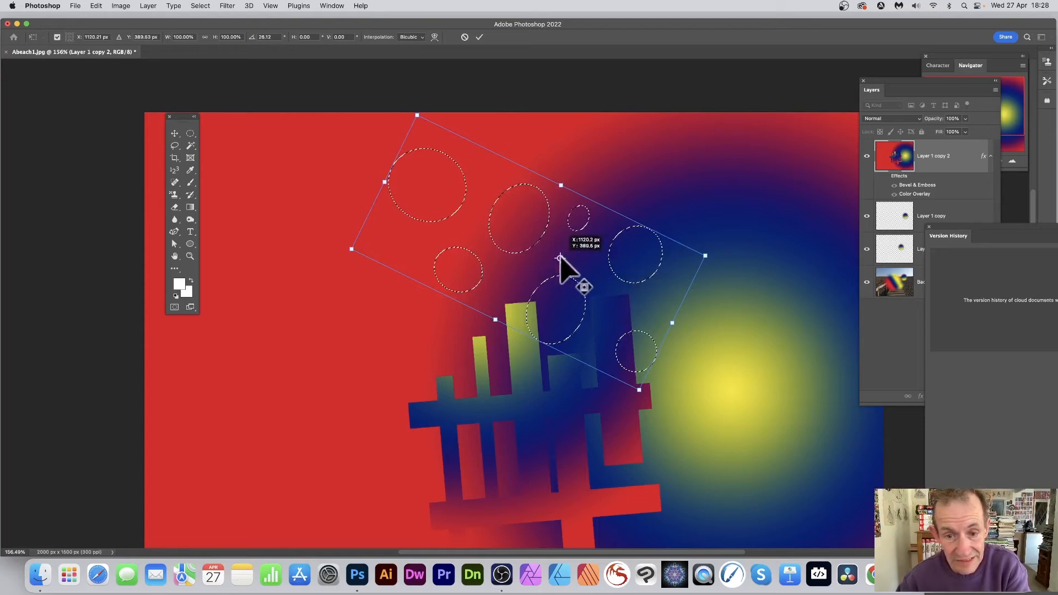
{"action": "left_click_drag", "start_coordinate": [547, 257], "coordinate": [744, 394]}
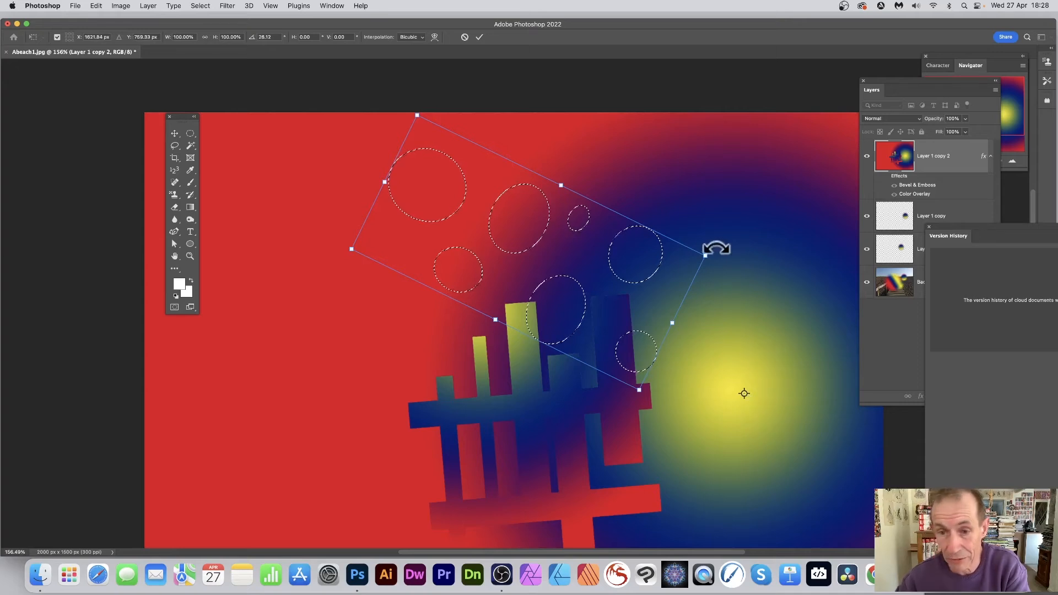
{"action": "left_click_drag", "start_coordinate": [706, 254], "coordinate": [652, 259]}
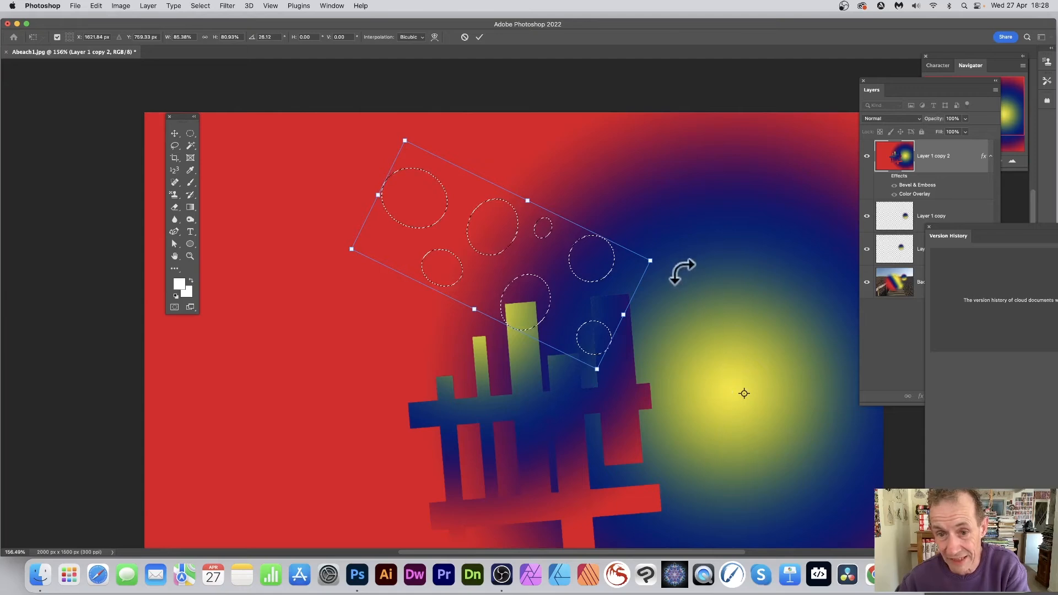
{"action": "left_click_drag", "start_coordinate": [661, 233], "coordinate": [558, 320]}
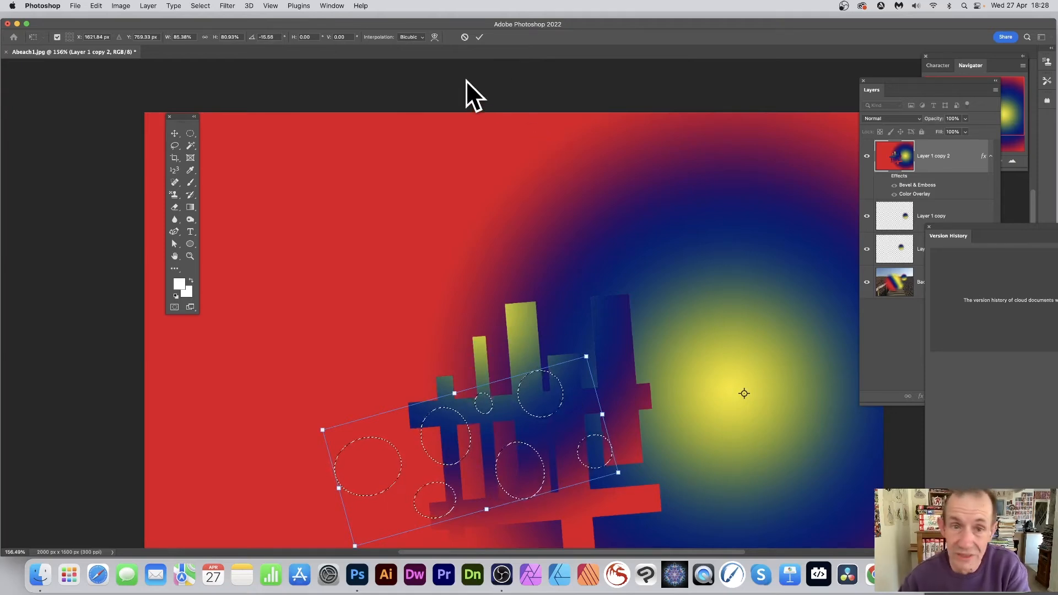
{"action": "left_click", "coordinate": [478, 38]}
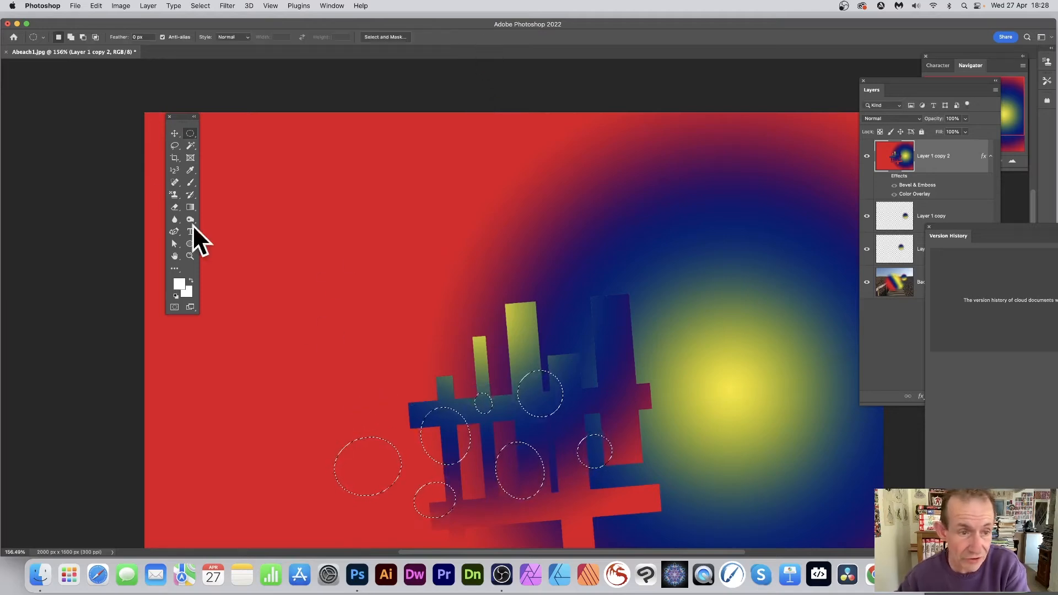
- Fill the selected ellipses with a radial gradient and feather the selection by 20 pixels
{"action": "left_click", "coordinate": [190, 207]}
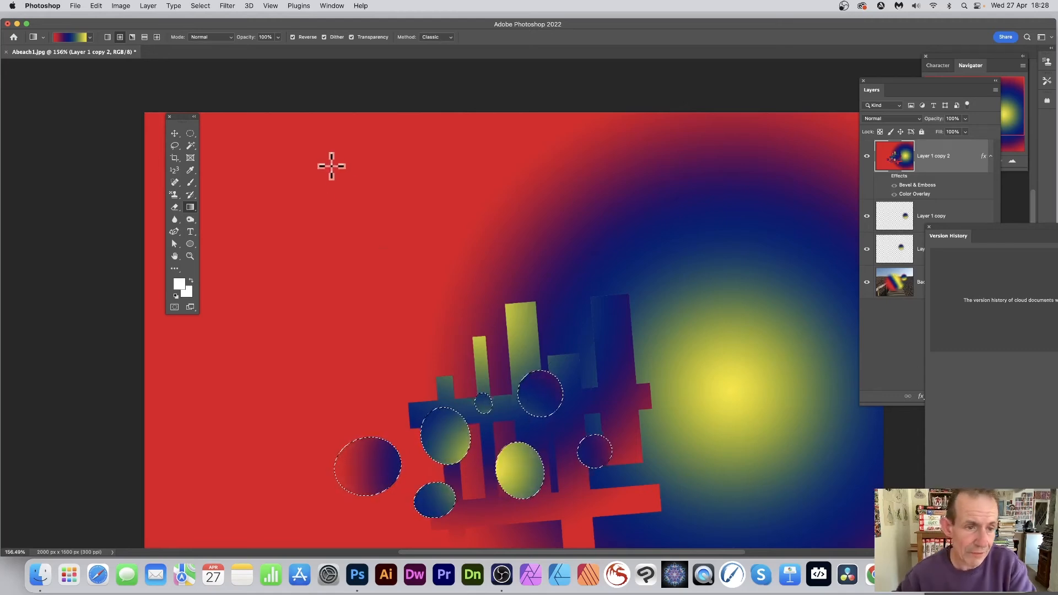
{"action": "left_click", "coordinate": [198, 5]}
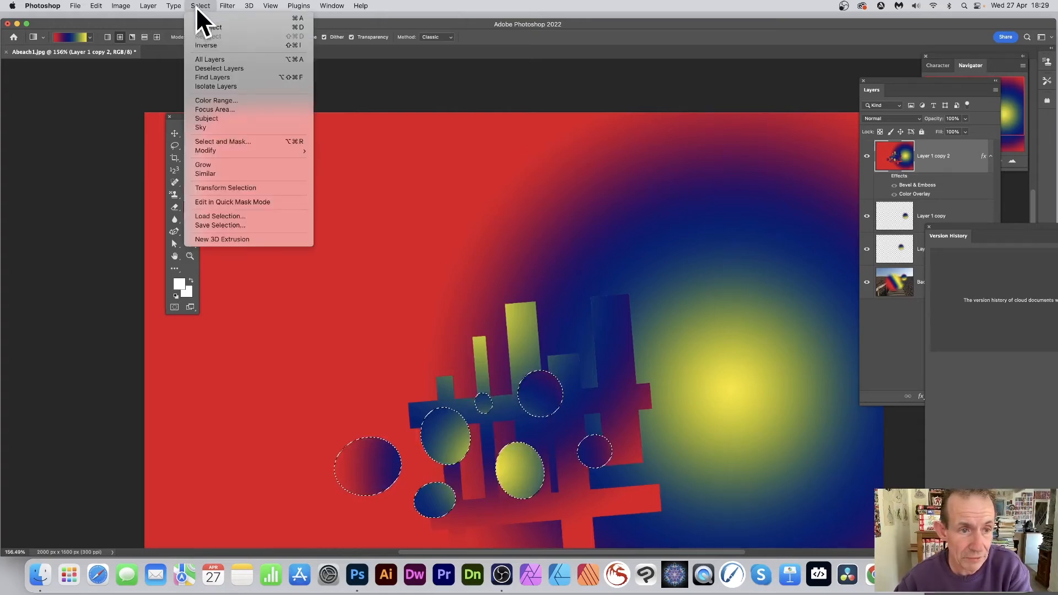
{"action": "mouse_move", "coordinate": [228, 150]}
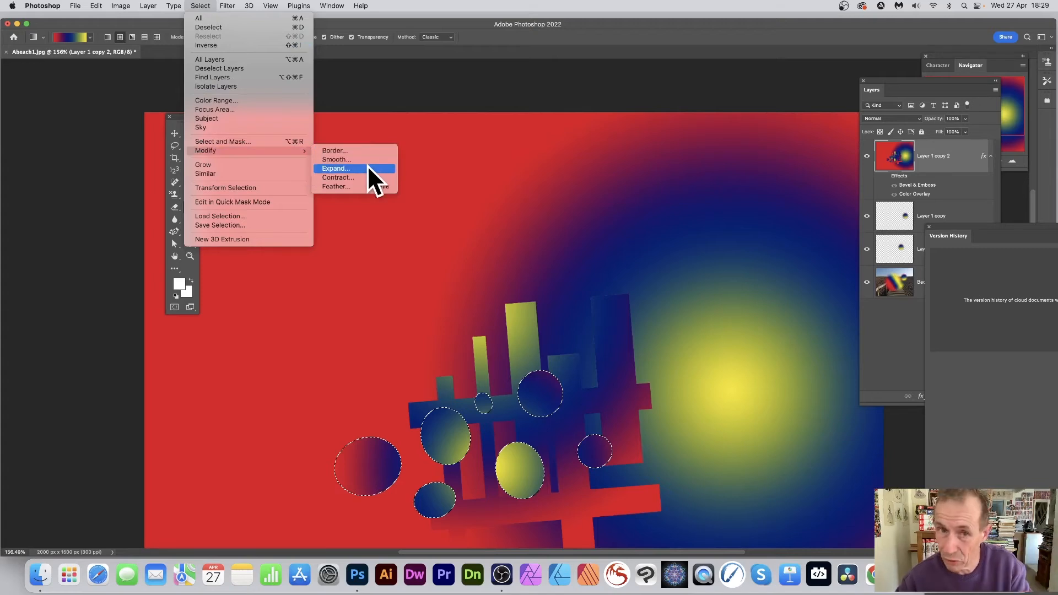
{"action": "left_click", "coordinate": [351, 187]}
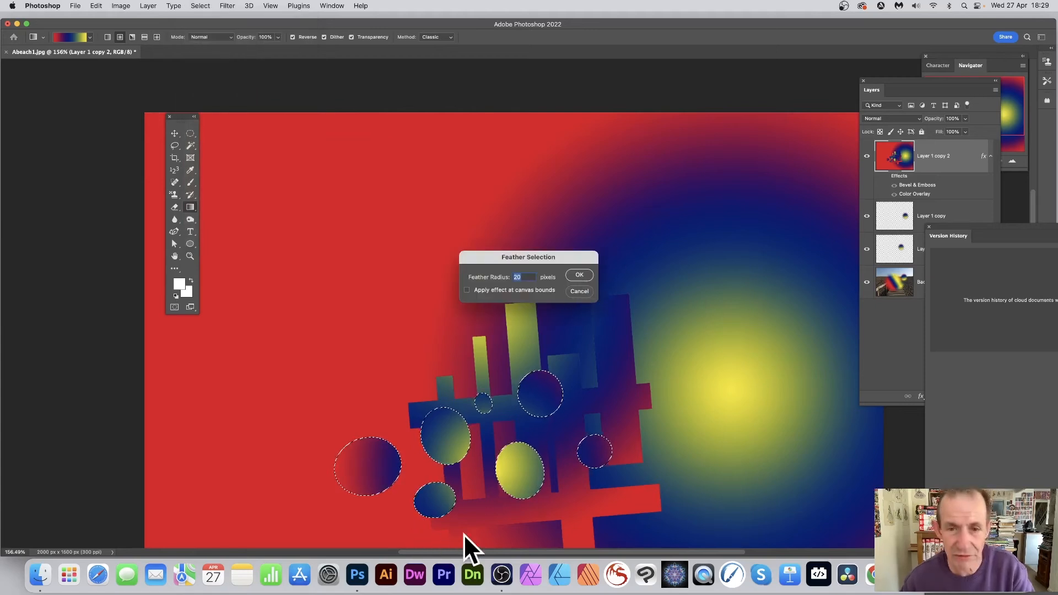
{"action": "left_click", "coordinate": [579, 275]}
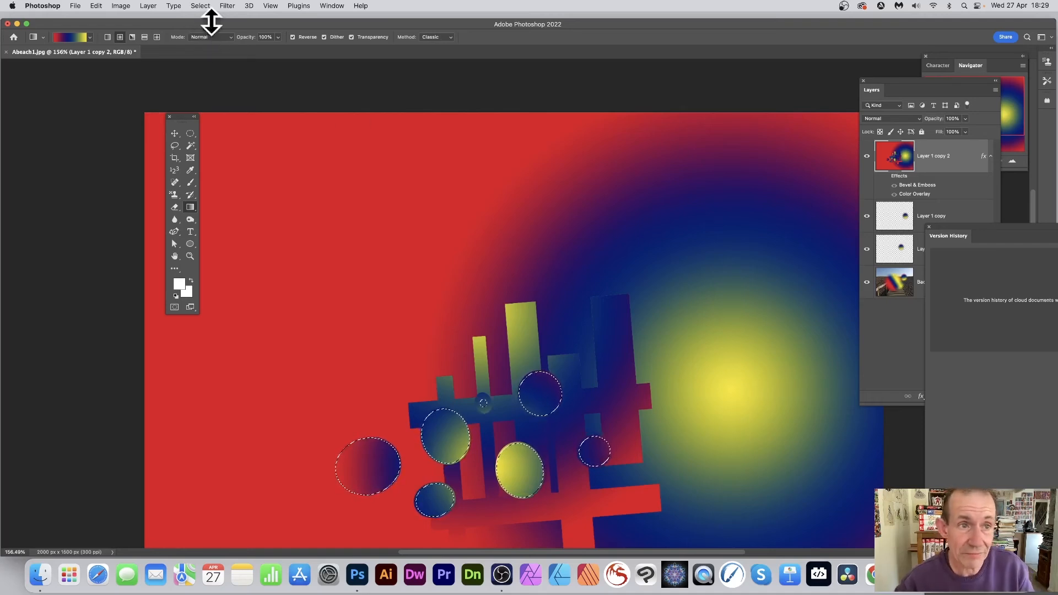
- Transform the feathered selection by moving it up and left and rotating it to about 65°, and fill it with a radial gradient
{"action": "left_click", "coordinate": [198, 4]}
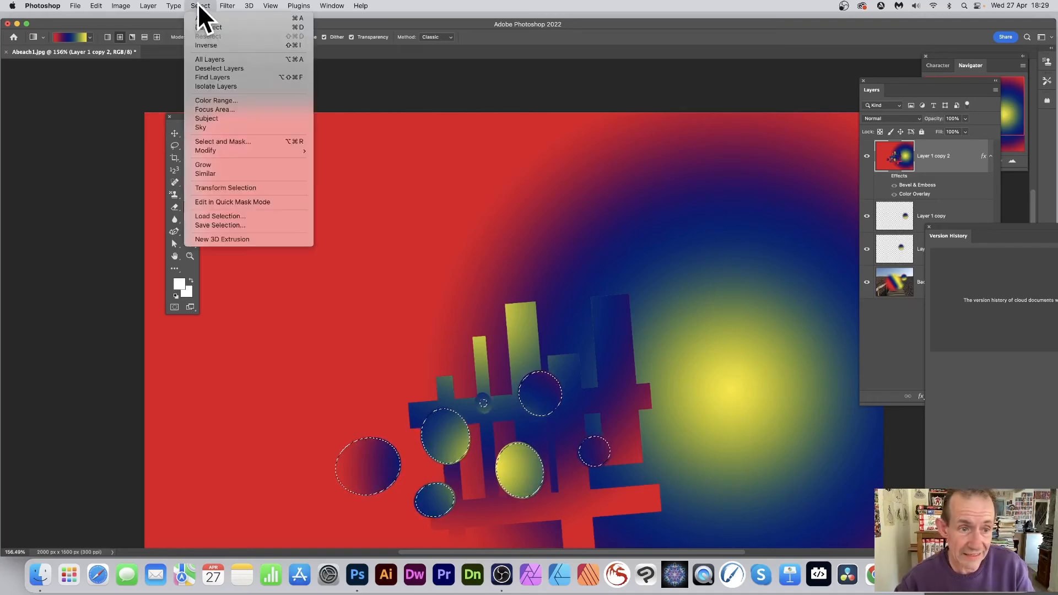
{"action": "left_click", "coordinate": [223, 188]}
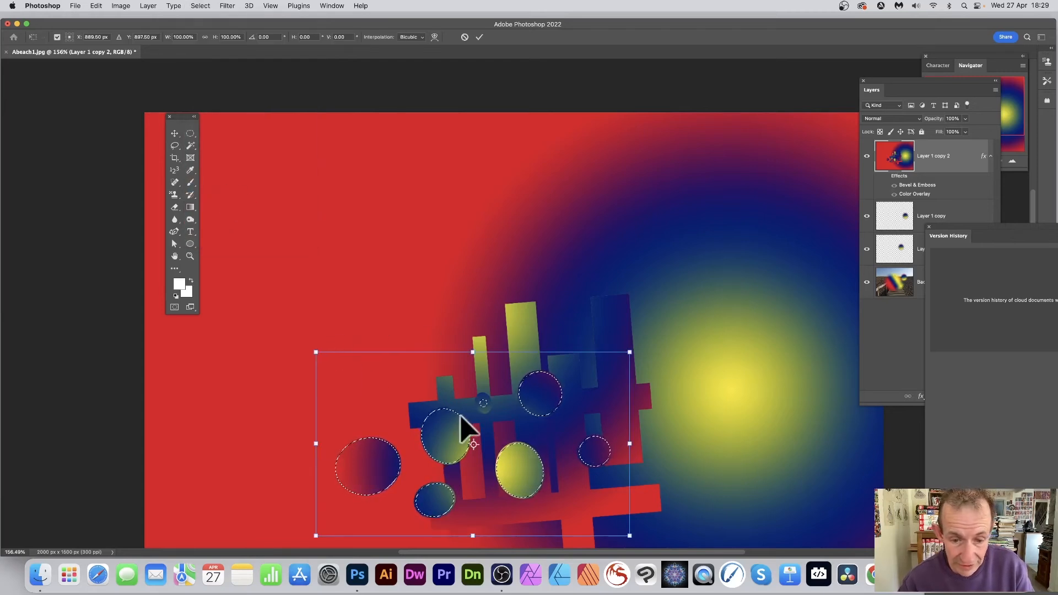
{"action": "left_click_drag", "start_coordinate": [291, 345], "coordinate": [398, 249]}
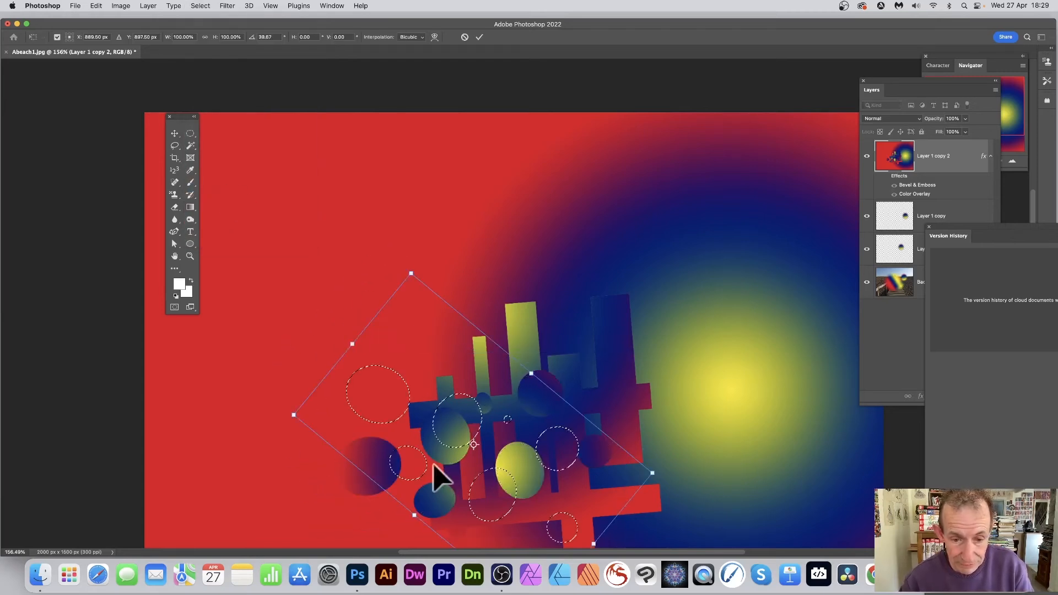
{"action": "left_click_drag", "start_coordinate": [452, 445], "coordinate": [403, 336]}
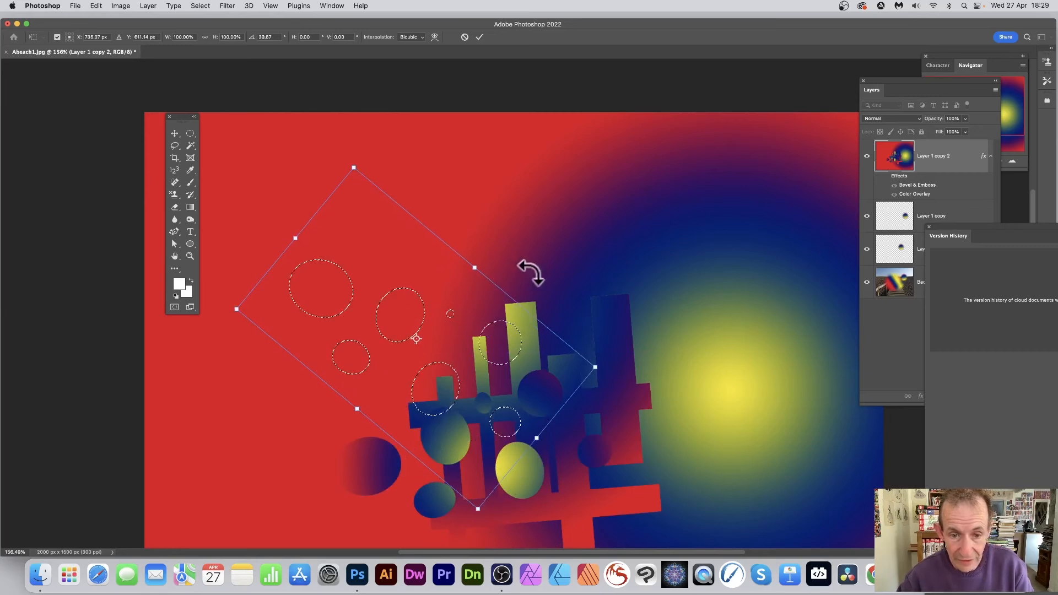
{"action": "left_click_drag", "start_coordinate": [498, 265], "coordinate": [533, 327]}
{"action": "left_click_drag", "start_coordinate": [419, 336], "coordinate": [642, 266]}
{"action": "left_click_drag", "start_coordinate": [476, 155], "coordinate": [470, 205]}
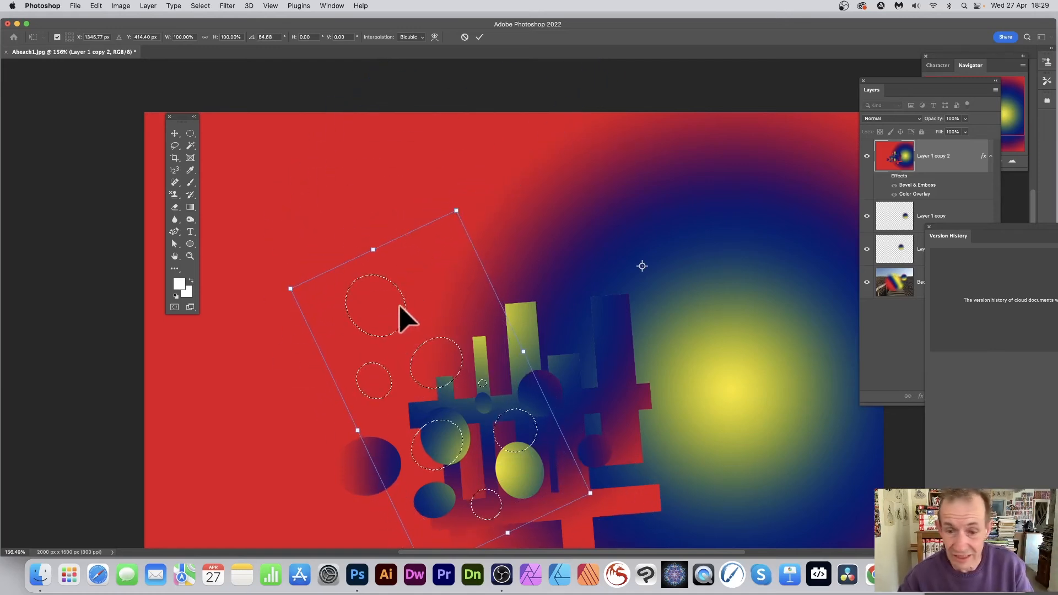
{"action": "left_click", "coordinate": [479, 37]}
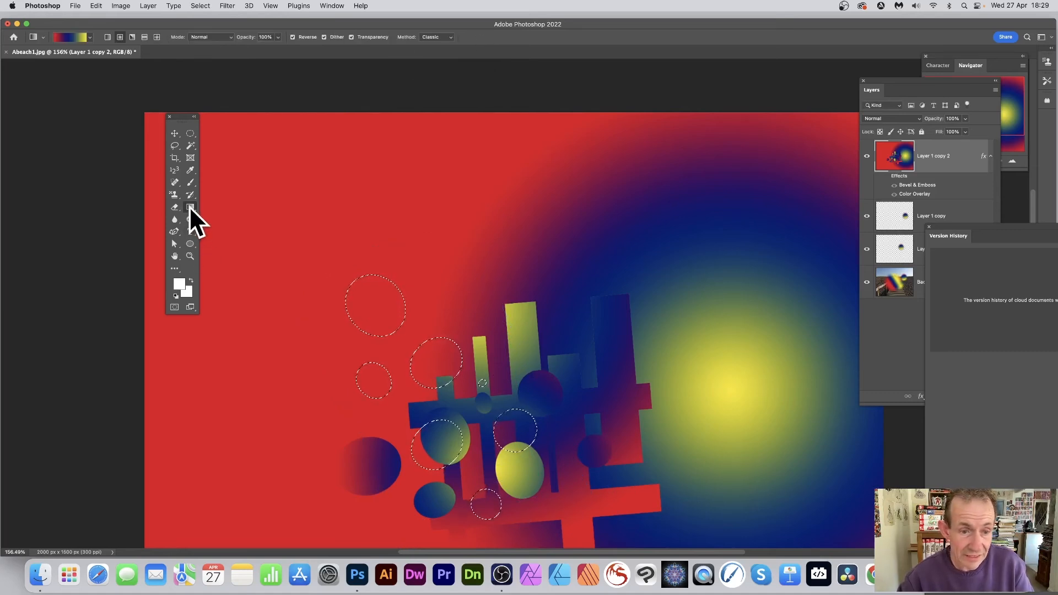
{"action": "left_click_drag", "start_coordinate": [548, 452], "coordinate": [579, 478]}
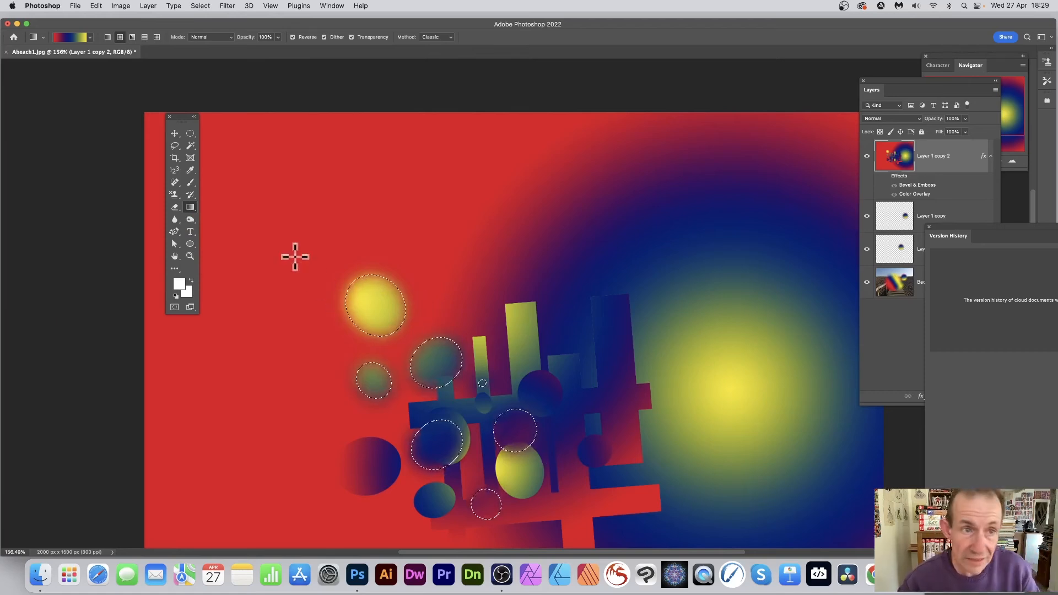
- Move the feathered selection up and right with Transform Selection and apply several radial gradients inside it
{"action": "left_click", "coordinate": [201, 6]}
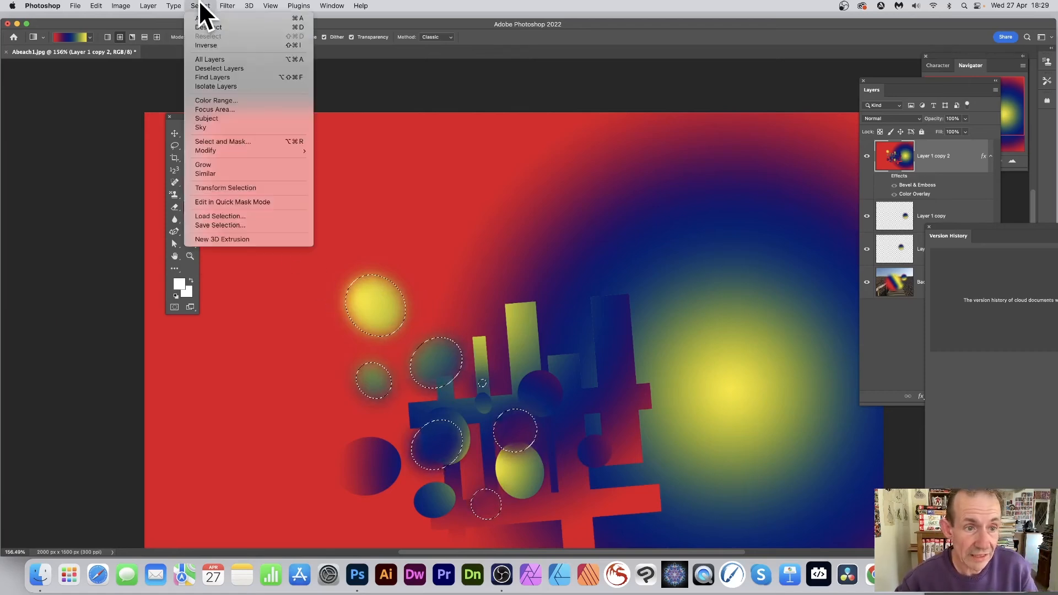
{"action": "left_click", "coordinate": [248, 187]}
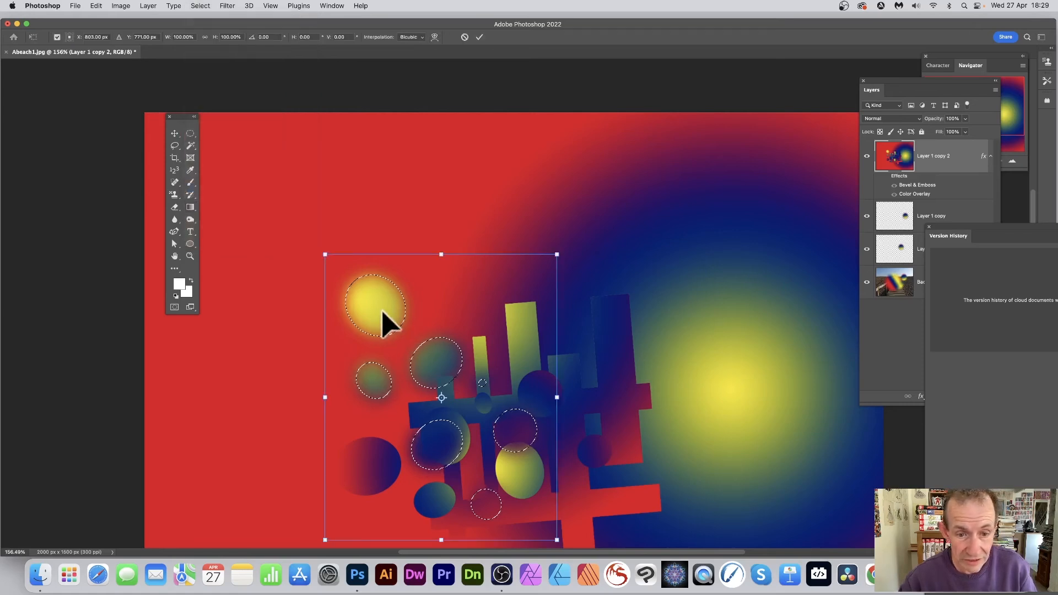
{"action": "left_click_drag", "start_coordinate": [382, 312], "coordinate": [449, 223]}
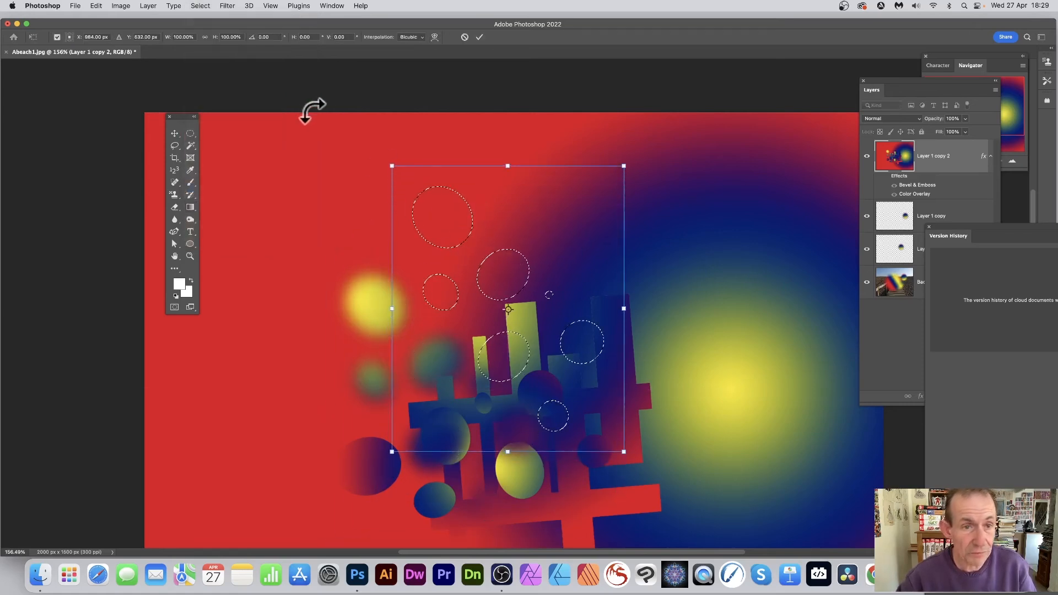
{"action": "left_click", "coordinate": [480, 36]}
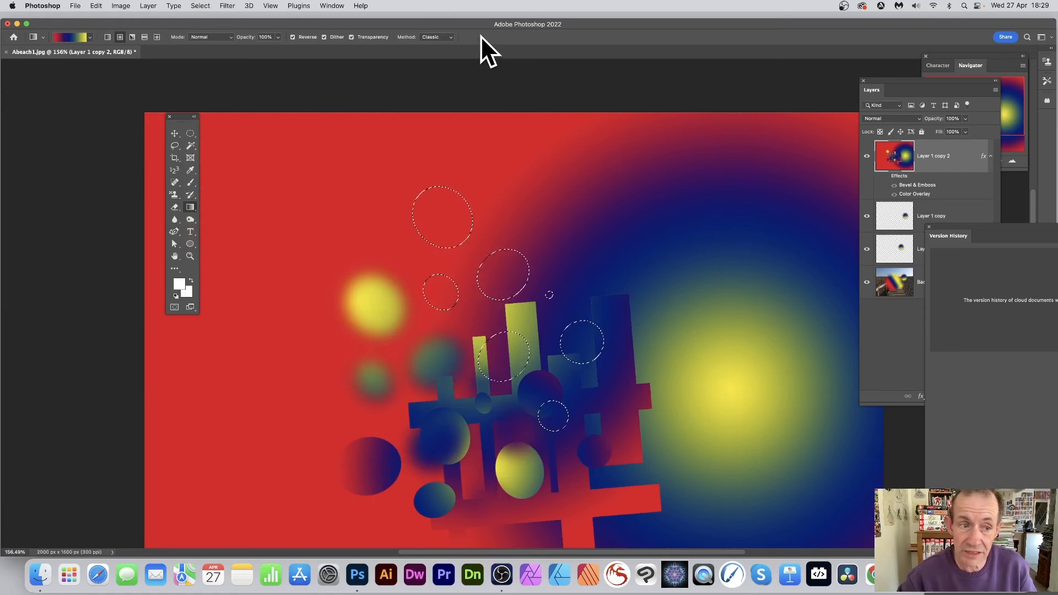
{"action": "left_click_drag", "start_coordinate": [425, 394], "coordinate": [577, 200]}
{"action": "left_click_drag", "start_coordinate": [423, 199], "coordinate": [518, 283]}
{"action": "left_click_drag", "start_coordinate": [456, 233], "coordinate": [461, 239]}
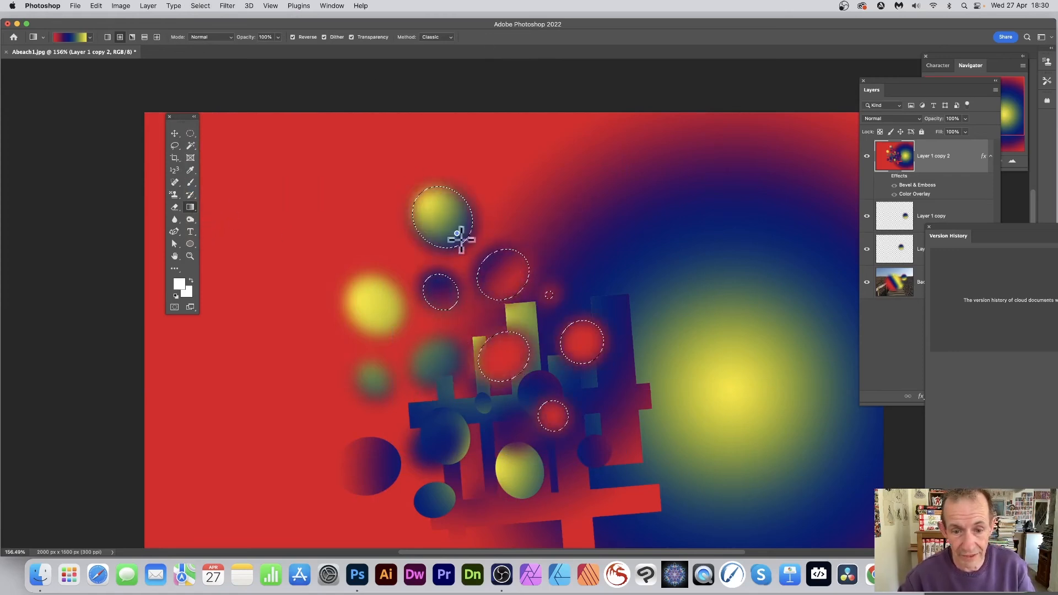
{"action": "left_click_drag", "start_coordinate": [500, 395], "coordinate": [500, 395]}
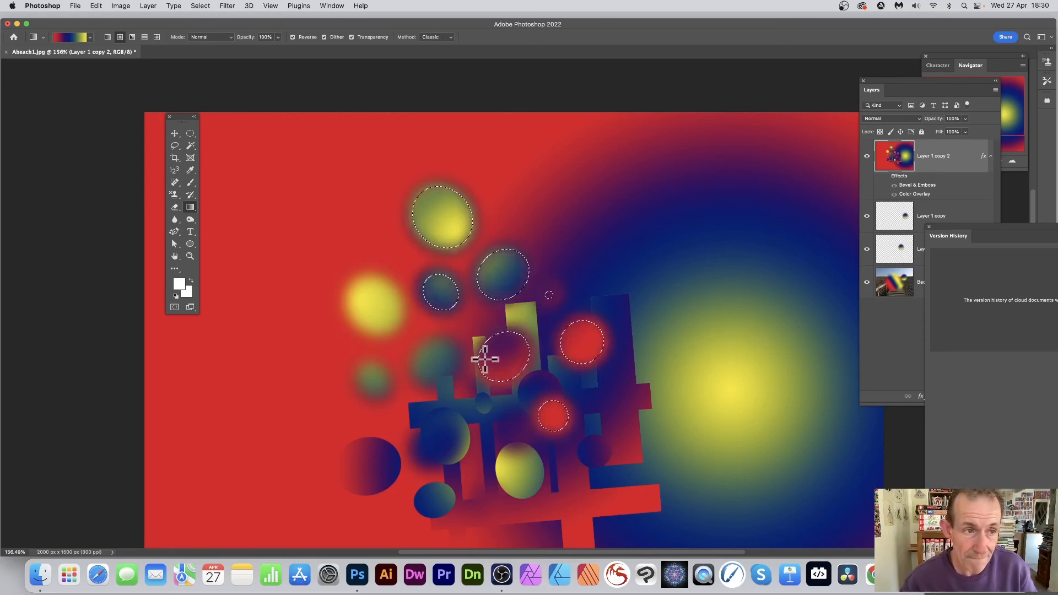
- Move the selection outline farther right and slightly up with the Elliptical Marquee tool, and fill it with a radial gradient
{"action": "left_click", "coordinate": [191, 134]}
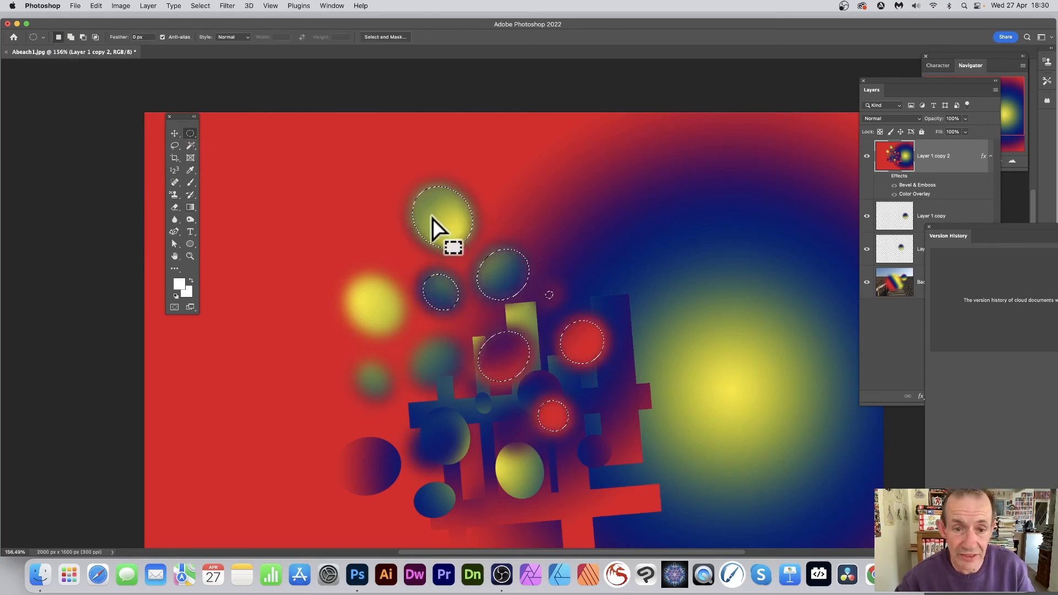
{"action": "left_click_drag", "start_coordinate": [432, 219], "coordinate": [544, 182]}
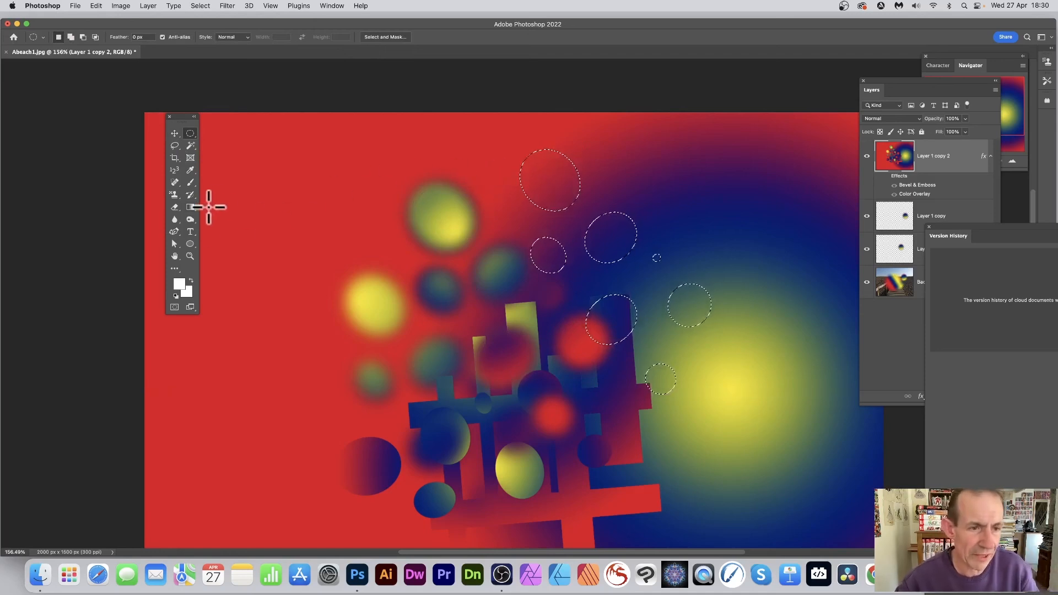
{"action": "left_click", "coordinate": [190, 207]}
{"action": "left_click_drag", "start_coordinate": [561, 160], "coordinate": [554, 197]}
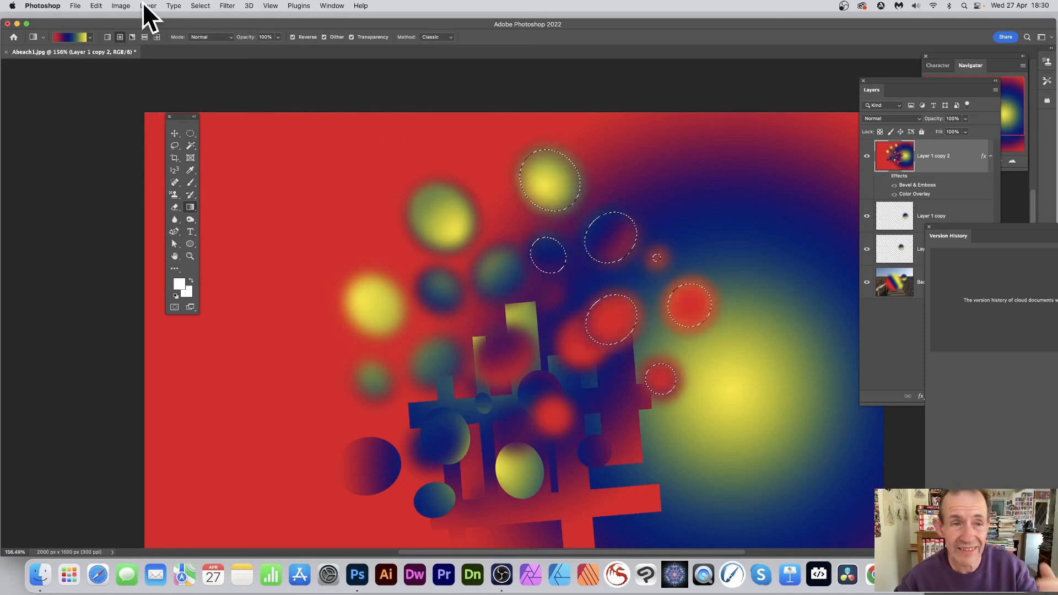
- Transform the selection by placing its reference point in the red area left of the ellipses and rotating it about 35°
{"action": "left_click", "coordinate": [201, 6]}
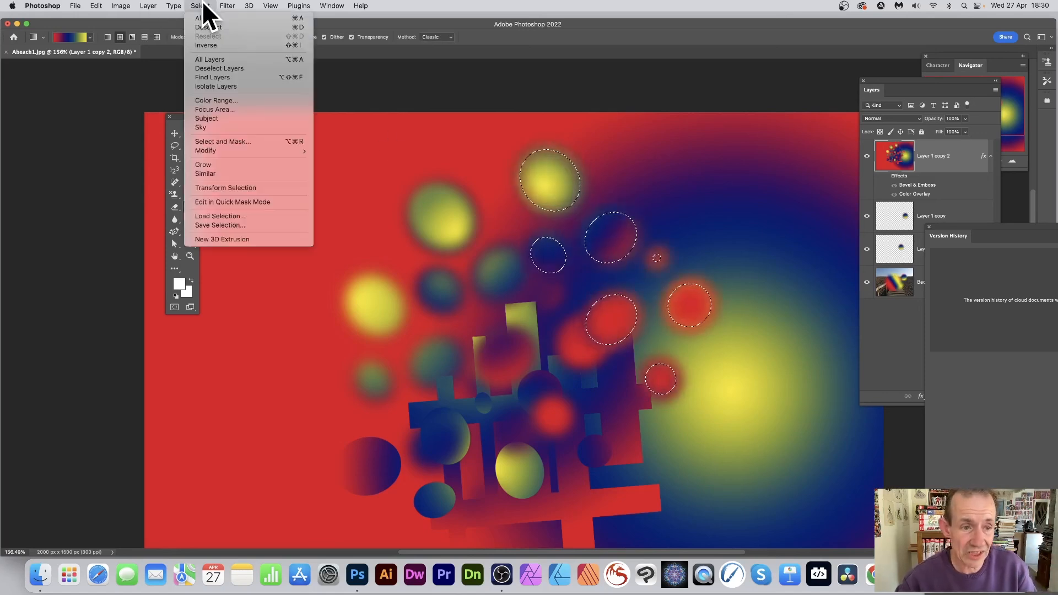
{"action": "left_click", "coordinate": [246, 189]}
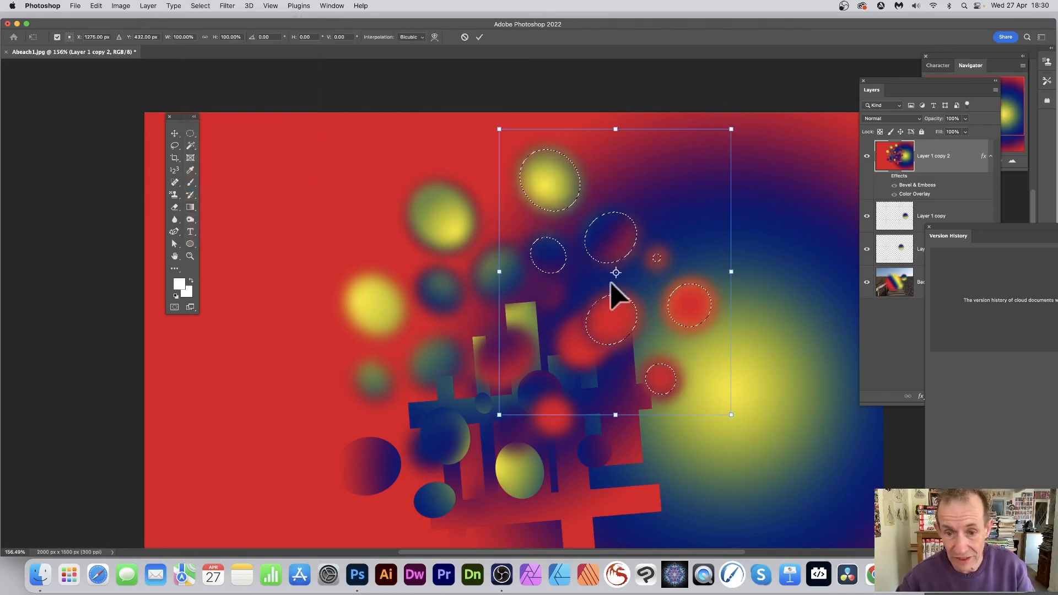
{"action": "left_click_drag", "start_coordinate": [616, 271], "coordinate": [390, 243]}
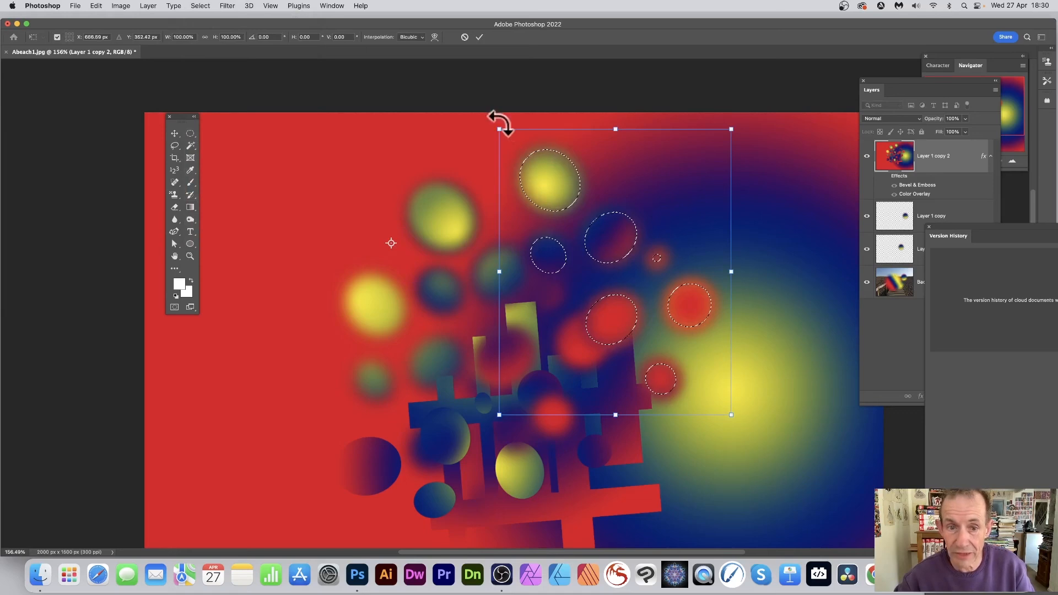
{"action": "left_click_drag", "start_coordinate": [498, 117], "coordinate": [670, 177]}
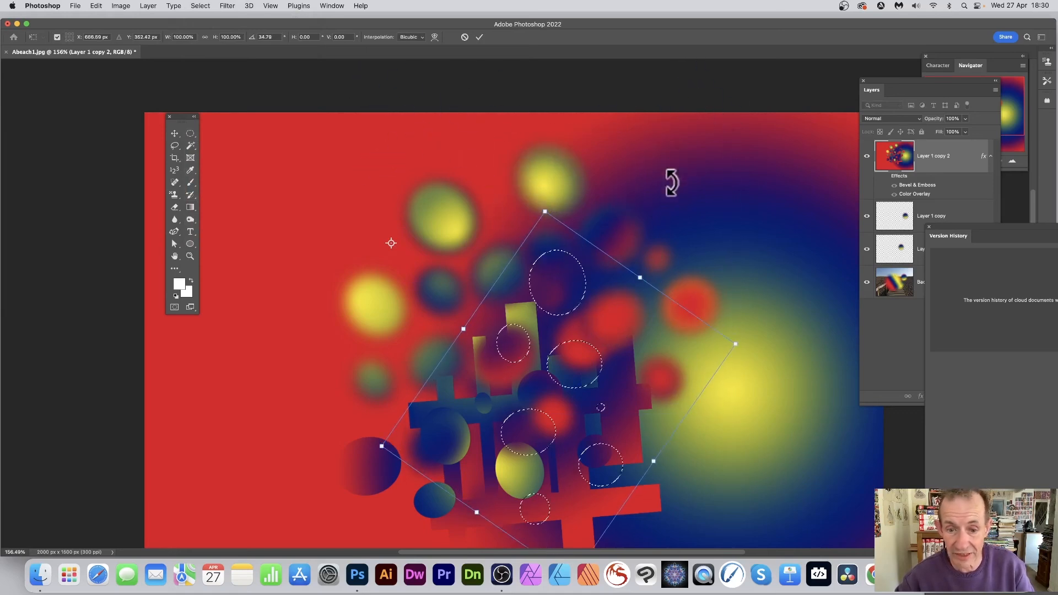